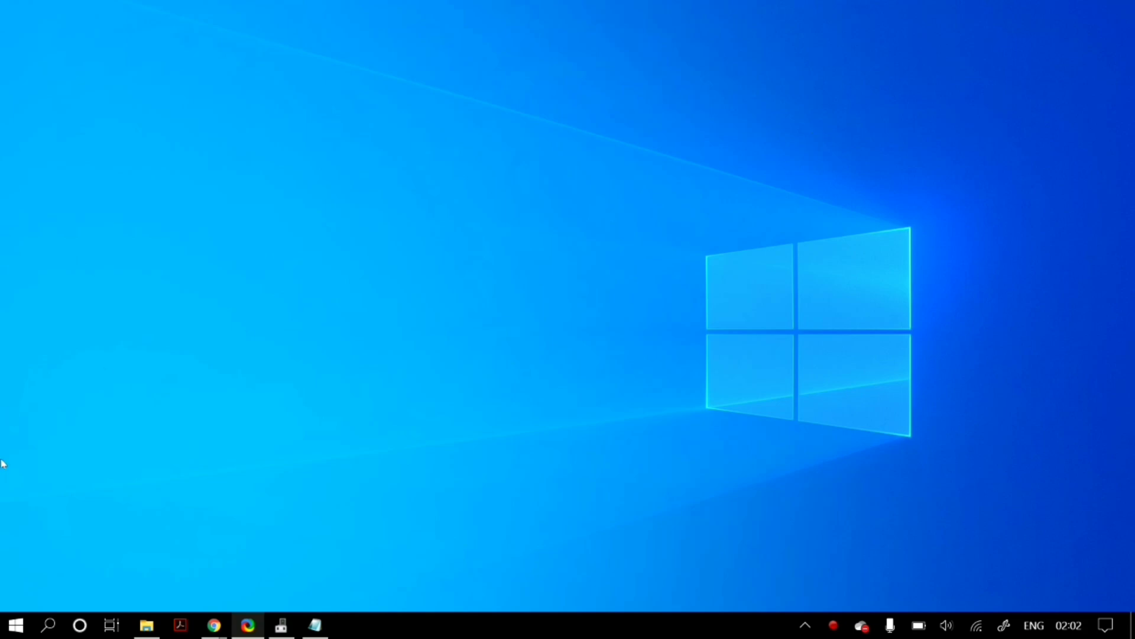
Switch on the On-Screen Keyboard in Settings' Ease of Access keyboard options.
click(16, 625)
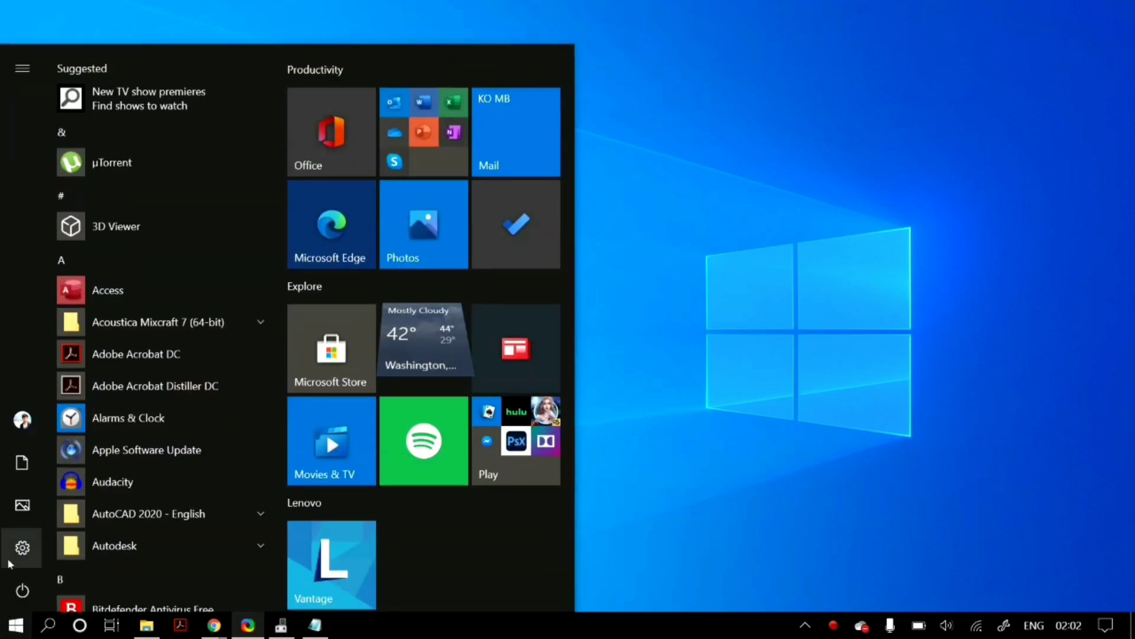
click(12, 550)
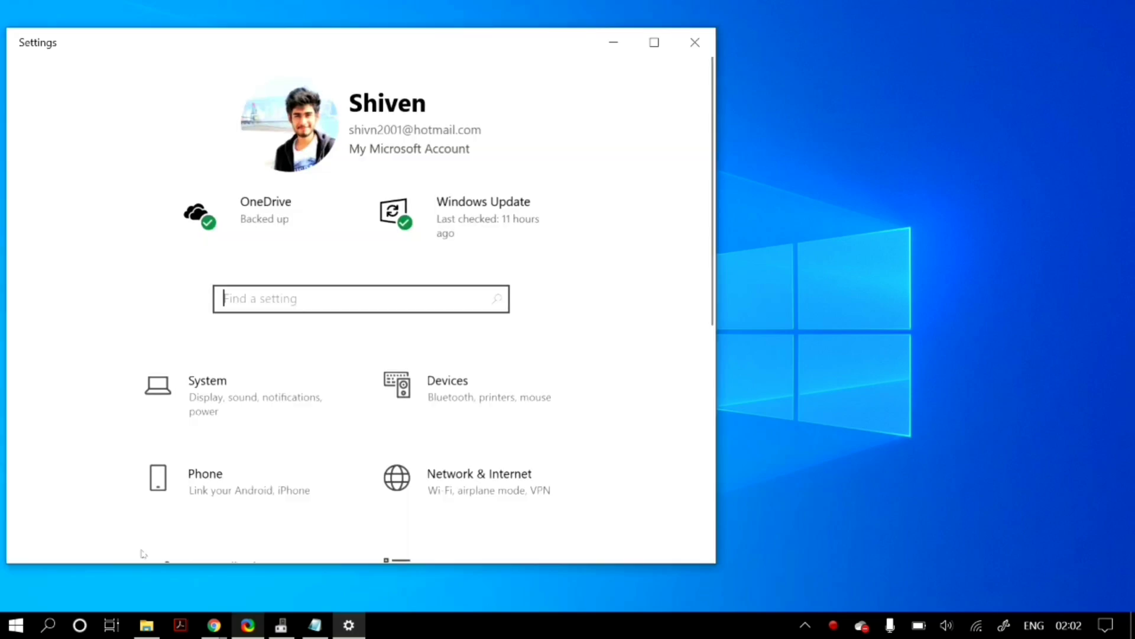
scroll(346, 400, down, 6)
scroll(345, 400, down, 1)
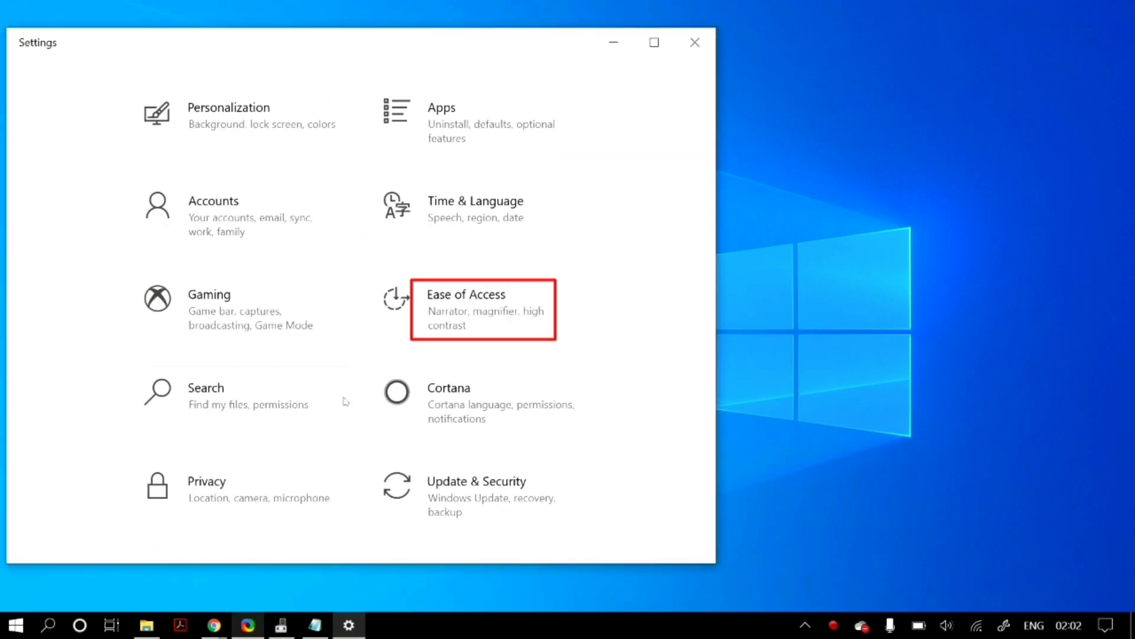
click(572, 318)
scroll(573, 318, down, 5)
scroll(147, 381, down, 5)
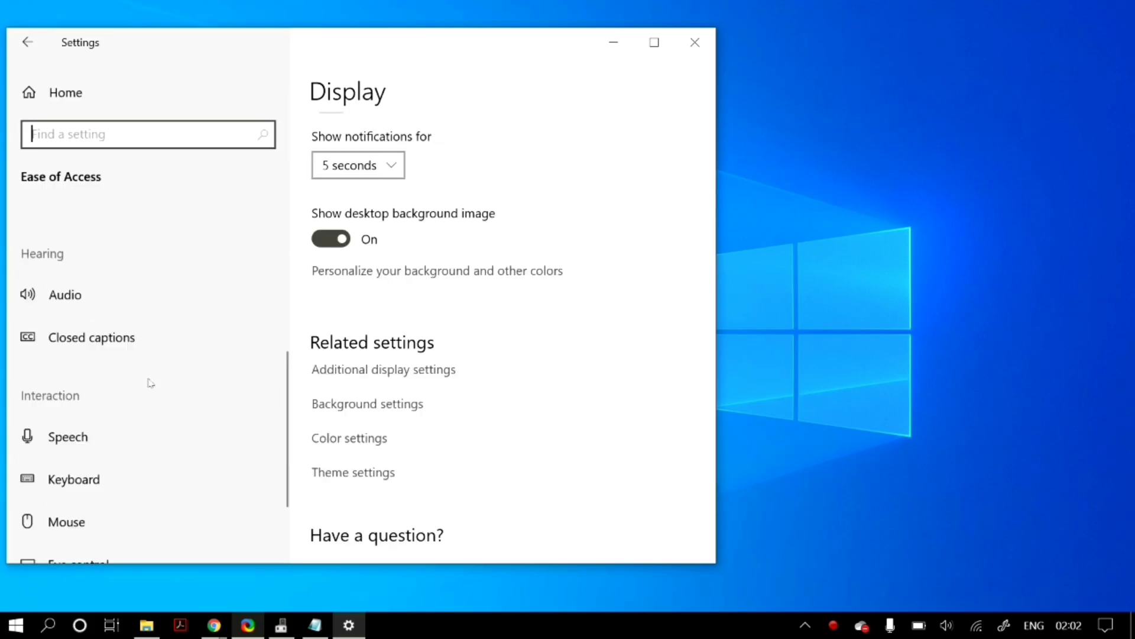
click(149, 444)
click(330, 256)
Minimize Settings and drag the On-Screen Keyboard down over the desktop.
drag(666, 80, 705, 197)
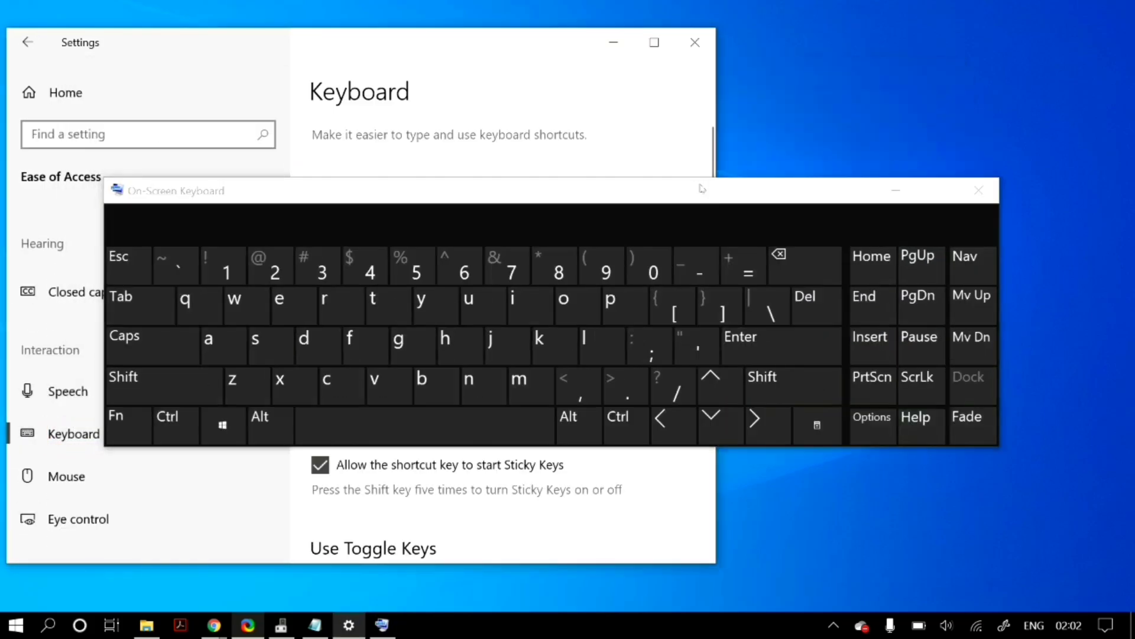
click(625, 46)
drag(495, 190, 544, 264)
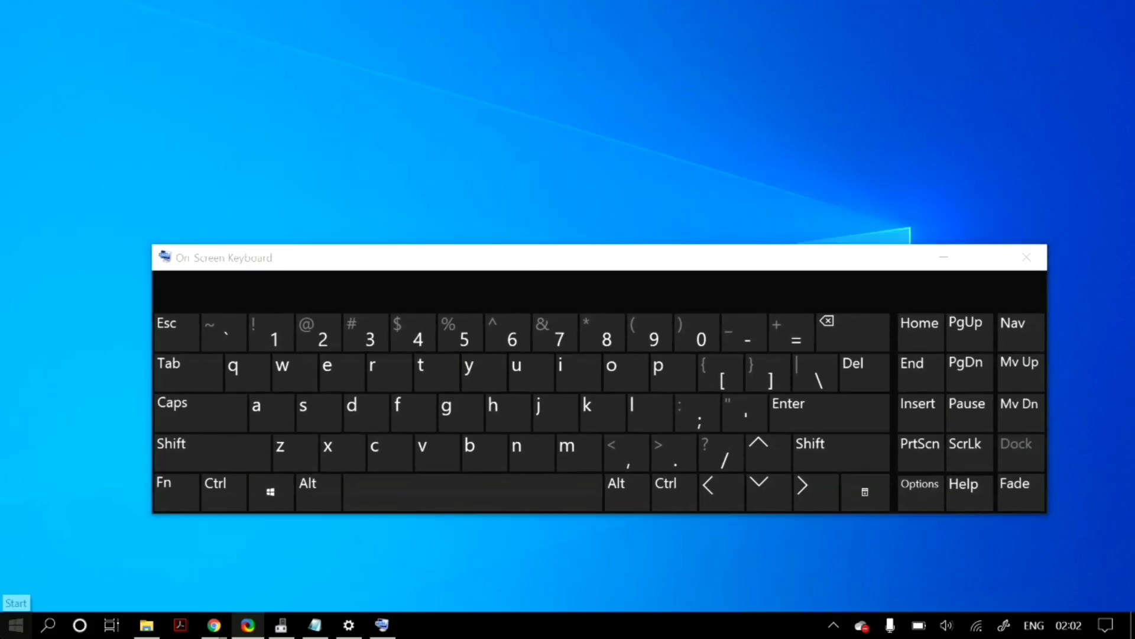
click(16, 625)
Search 'dev' to open Device Manager and minimize the On-Screen Keyboard.
click(48, 625)
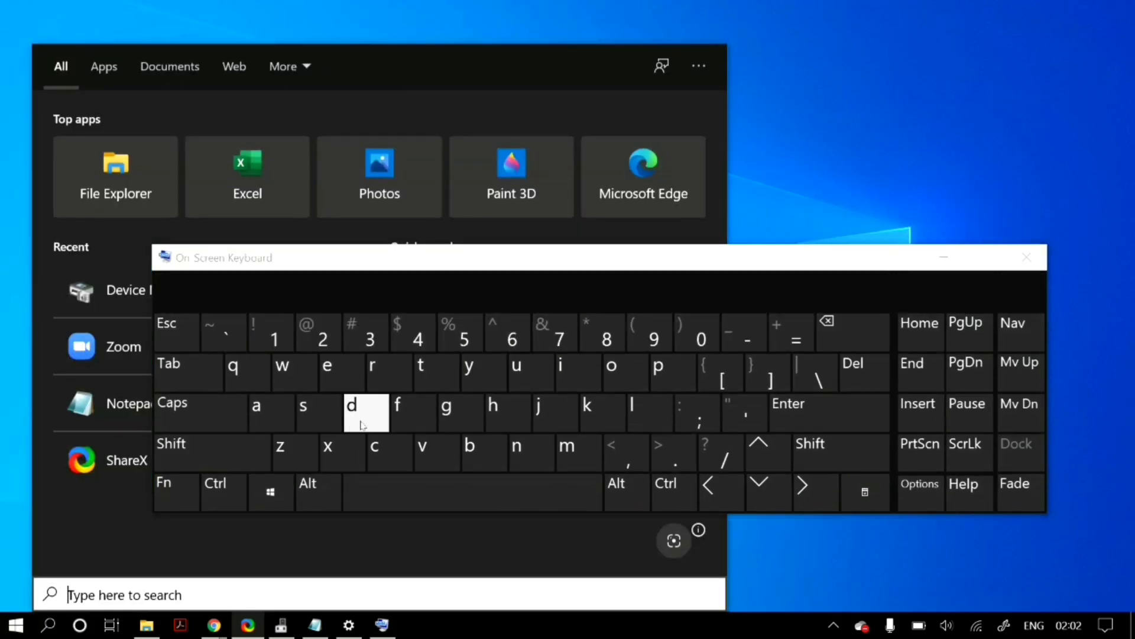
click(353, 405)
click(327, 362)
click(424, 446)
click(155, 147)
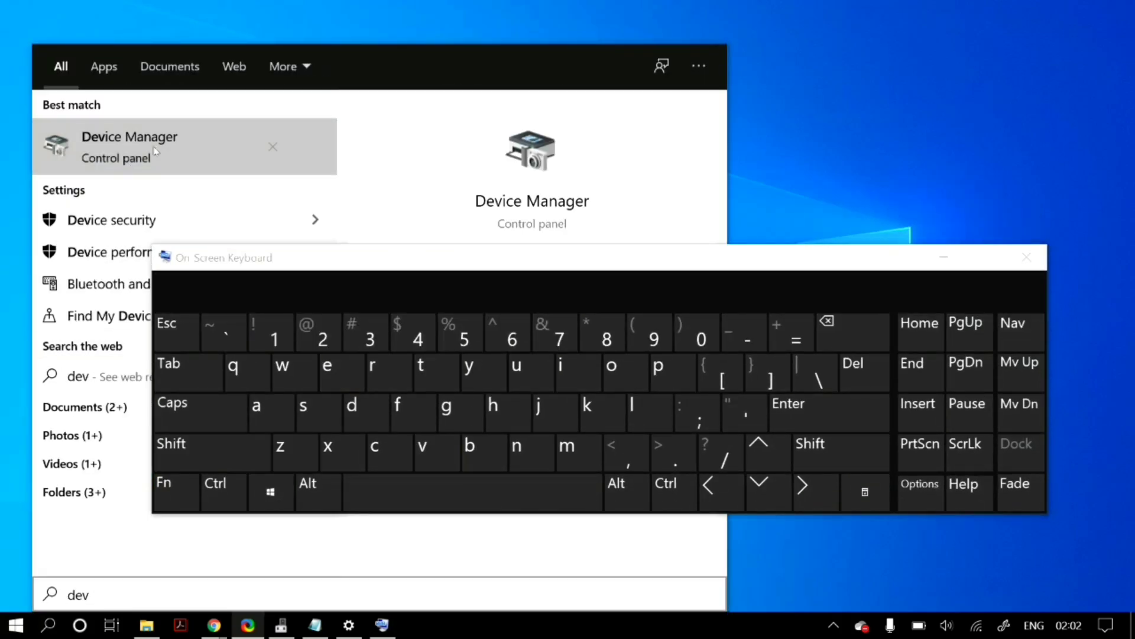
click(943, 259)
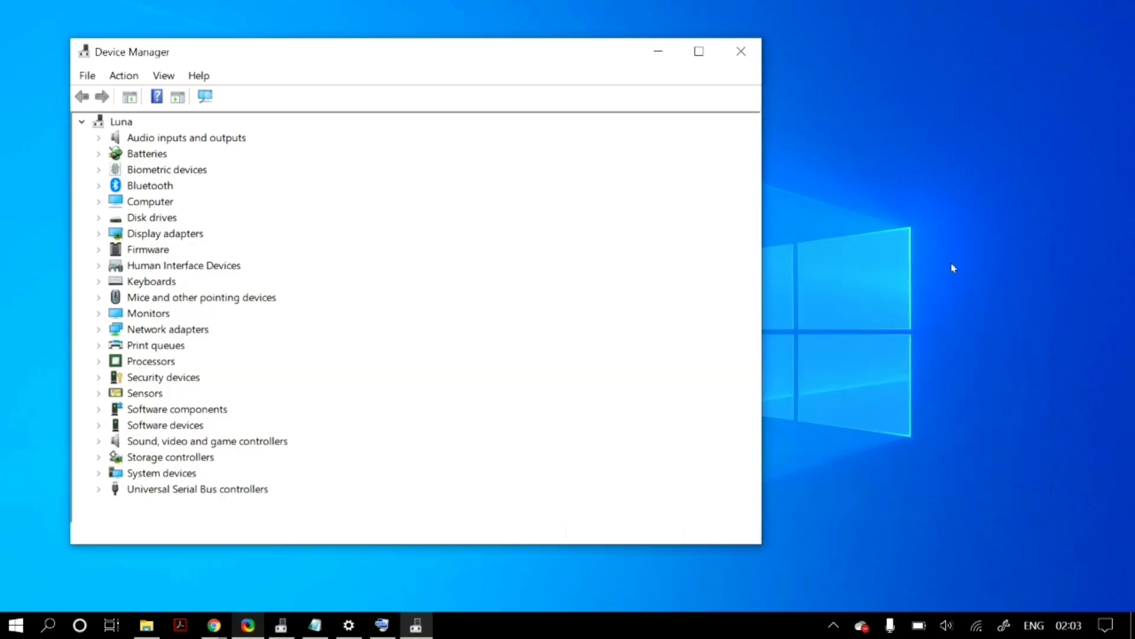
Uninstall the Lenovo Keyboard Device under Keyboards and decline the restart.
click(168, 284)
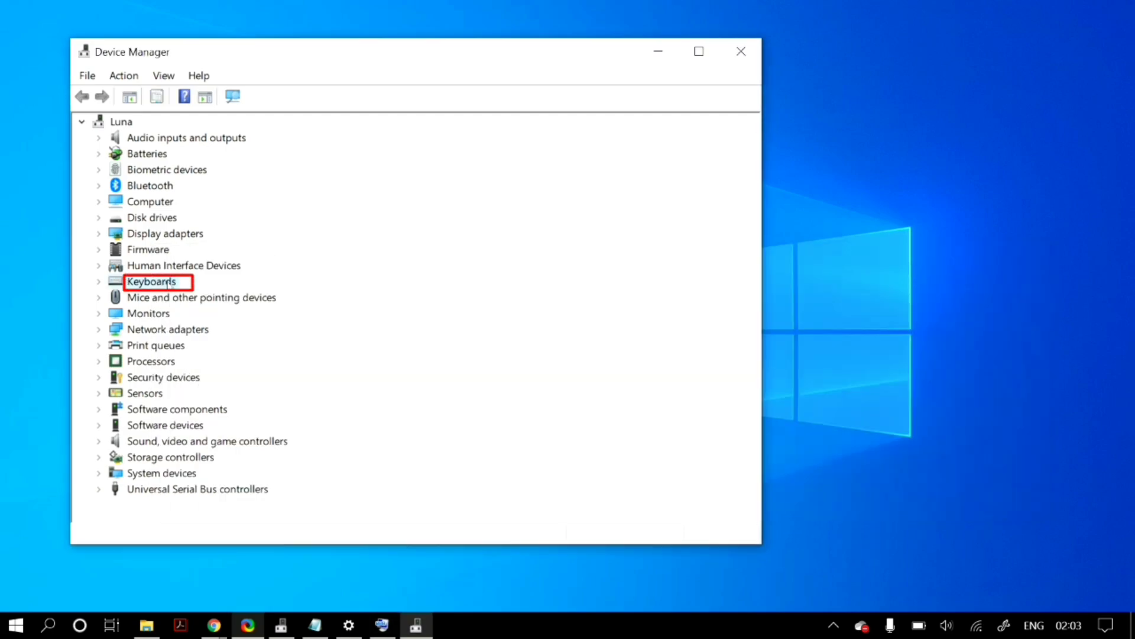
double_click(157, 284)
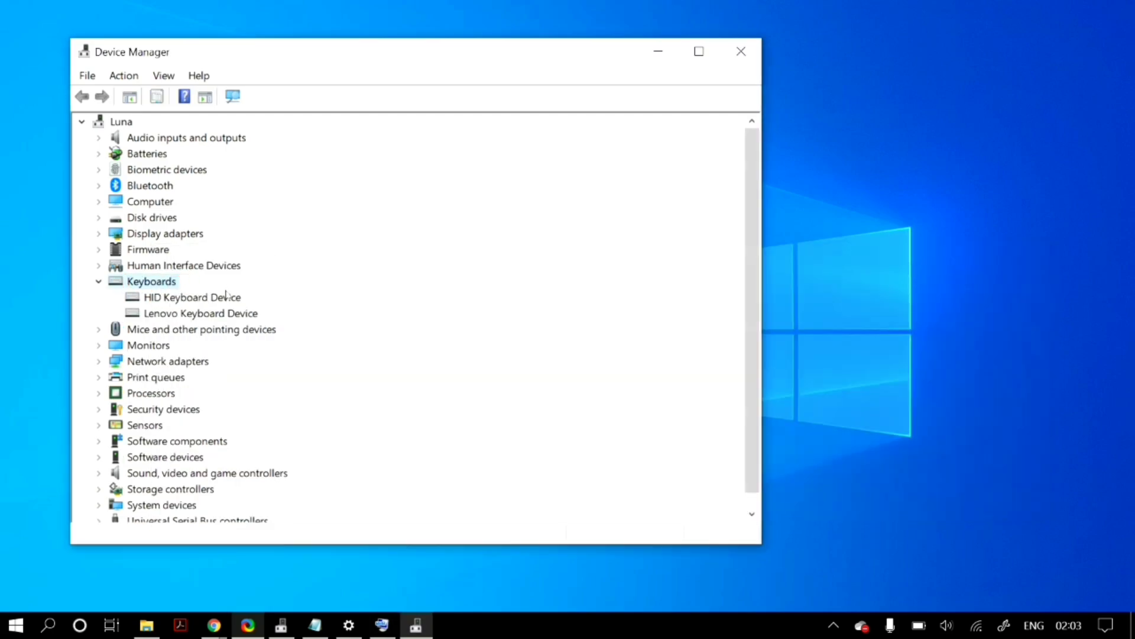
click(177, 316)
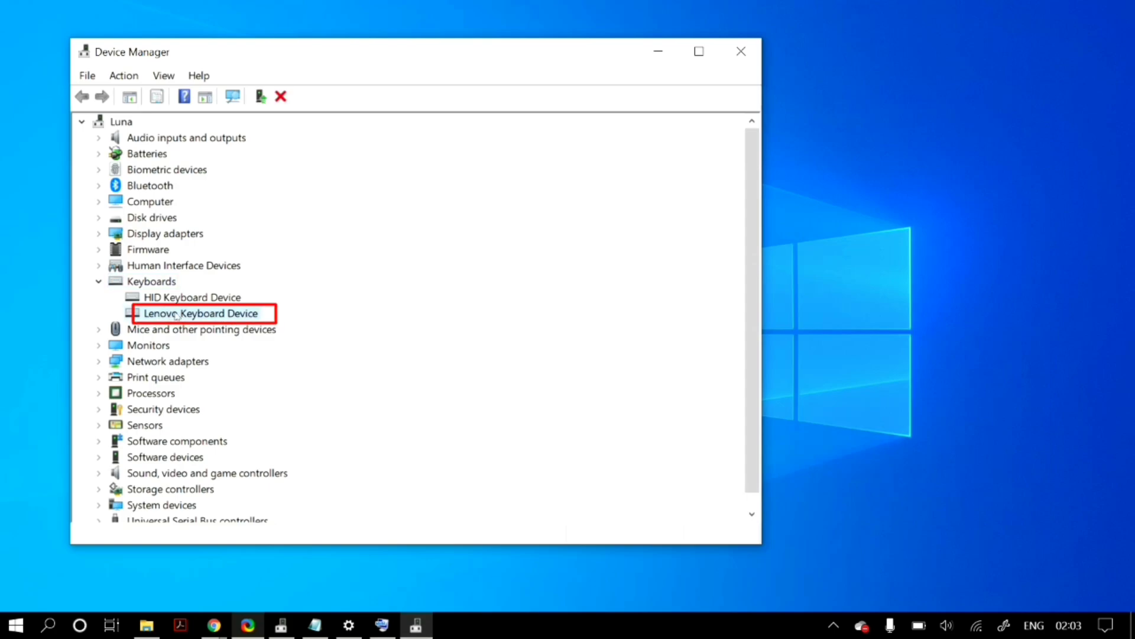
right_click(236, 321)
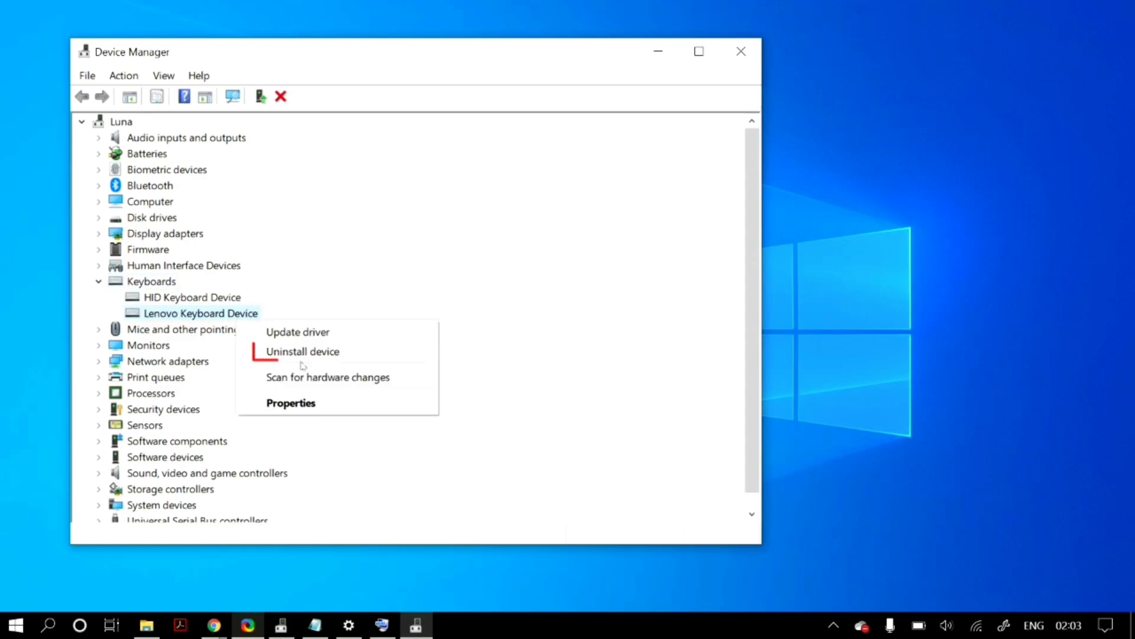
click(353, 357)
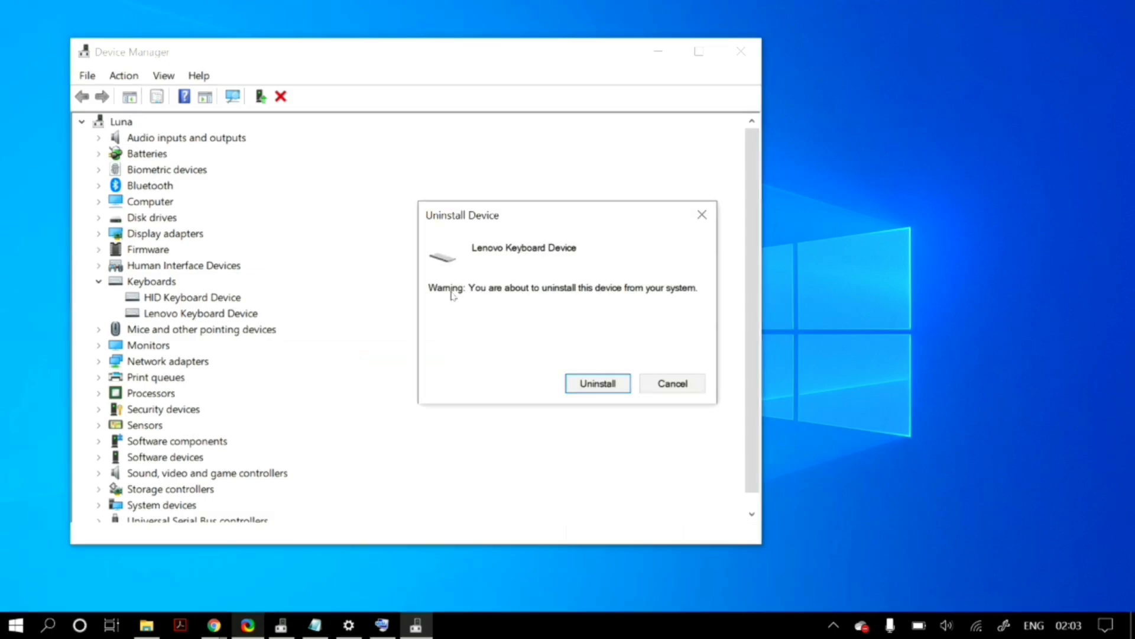
click(594, 383)
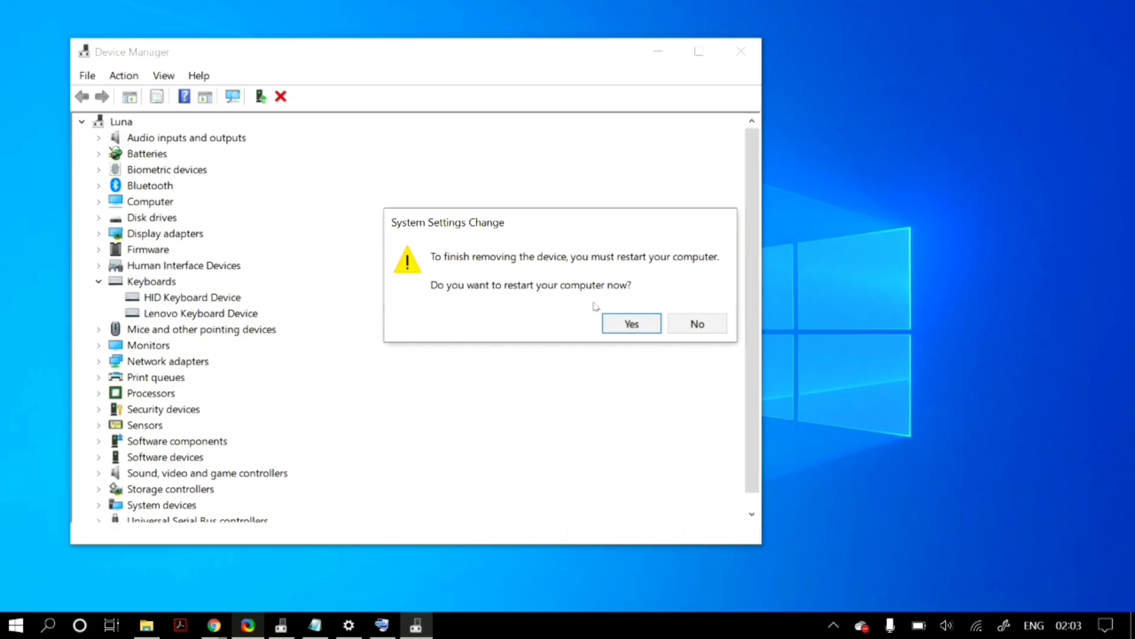
click(691, 321)
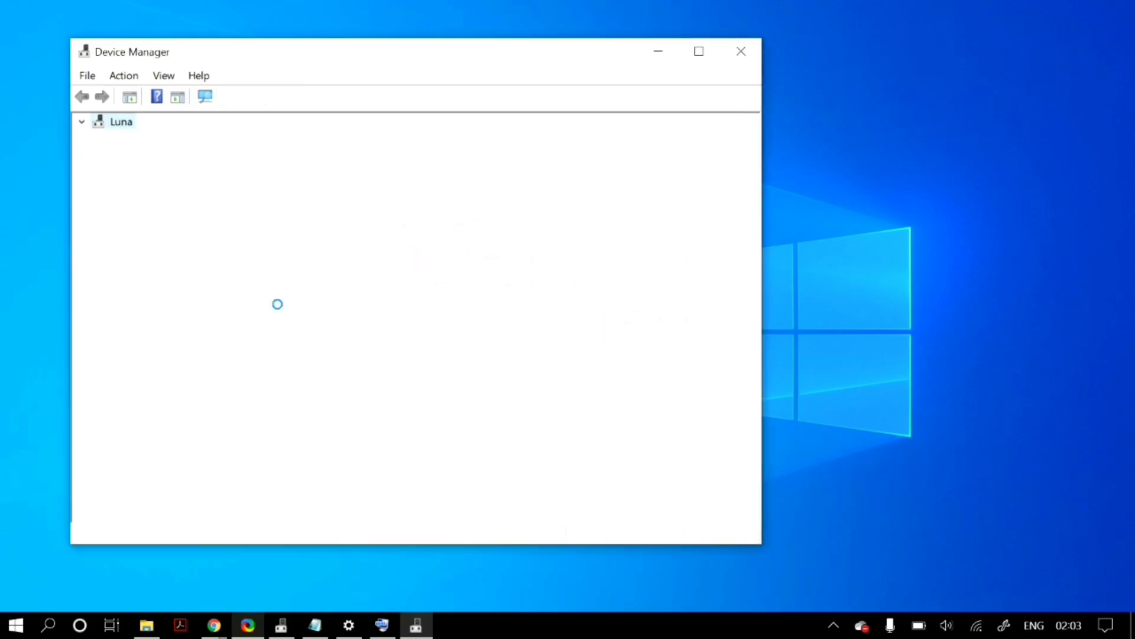
click(124, 75)
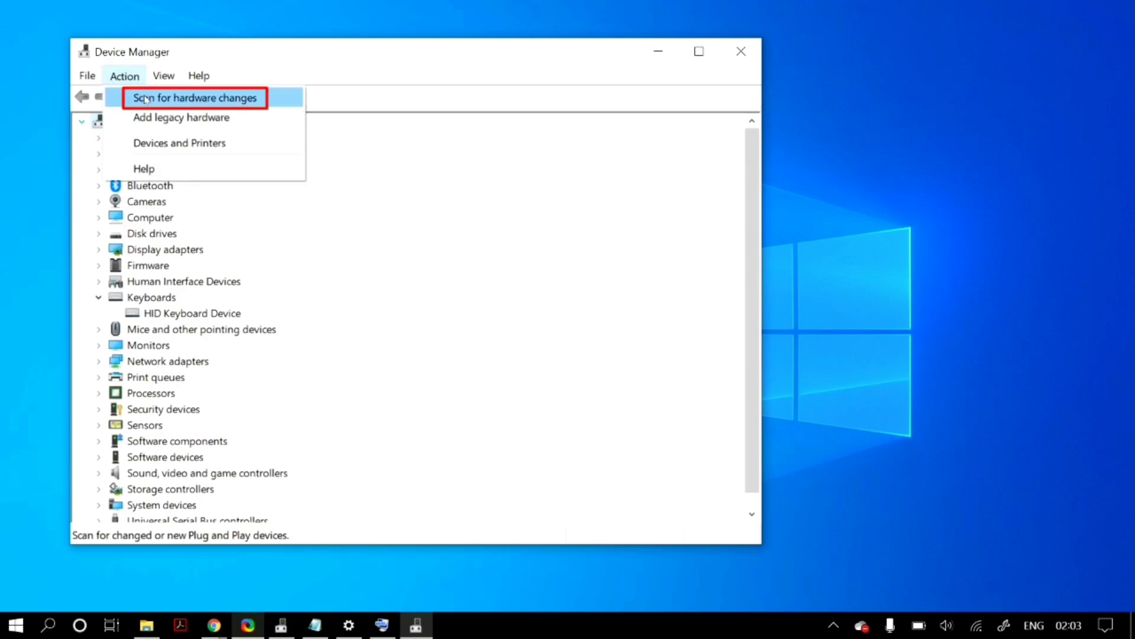
Scan for hardware changes, then start Update driver on the new Standard PS/2 Keyboard.
click(143, 97)
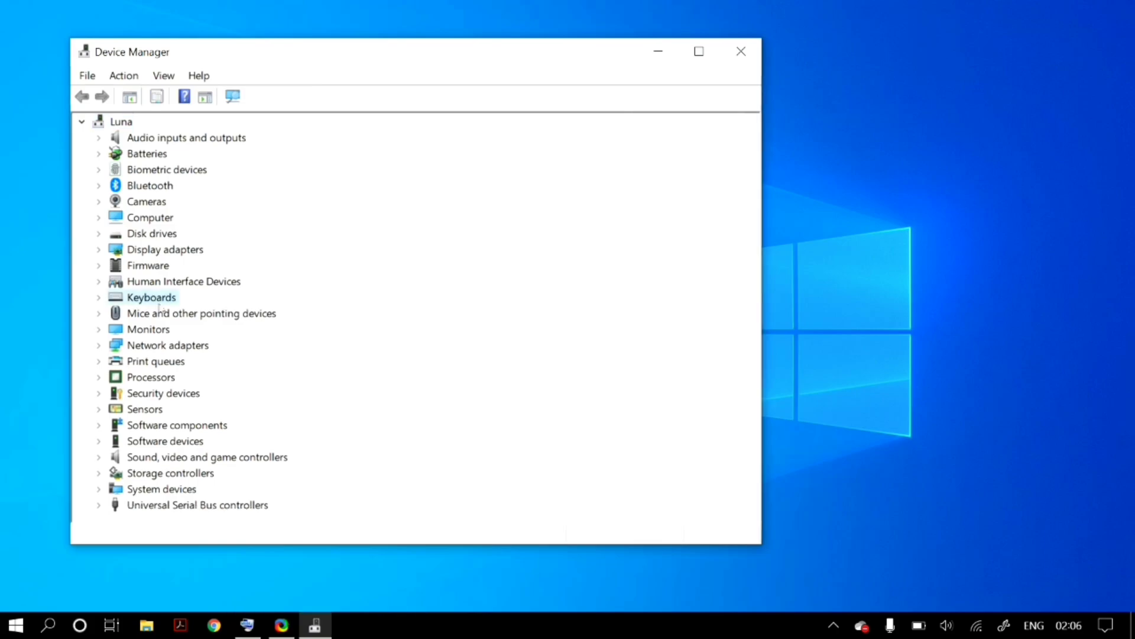
double_click(156, 301)
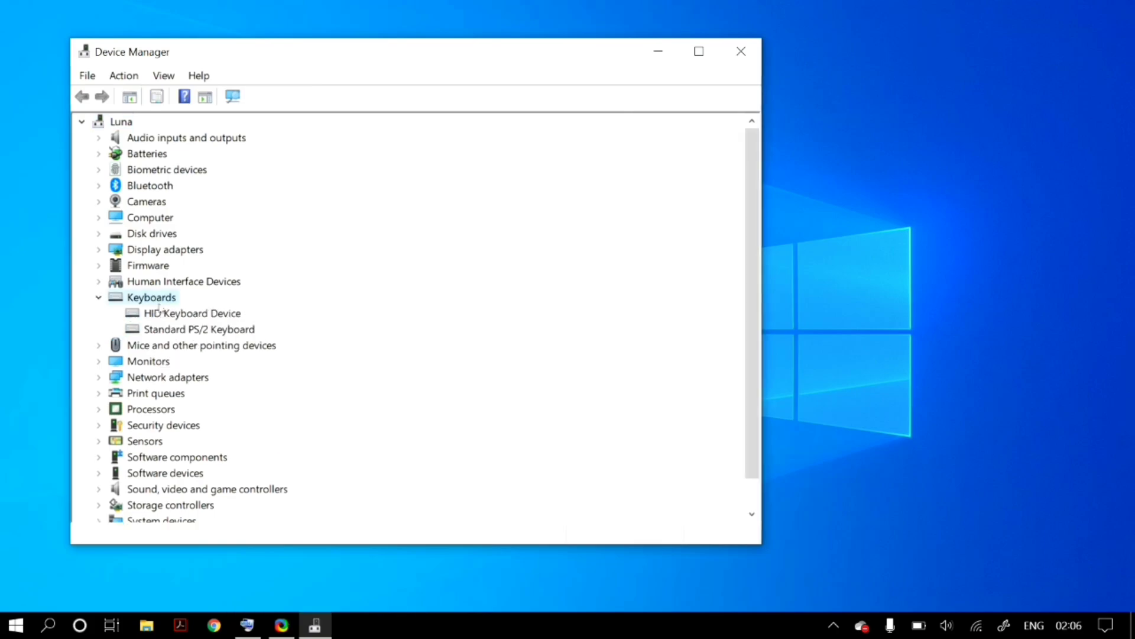
click(235, 331)
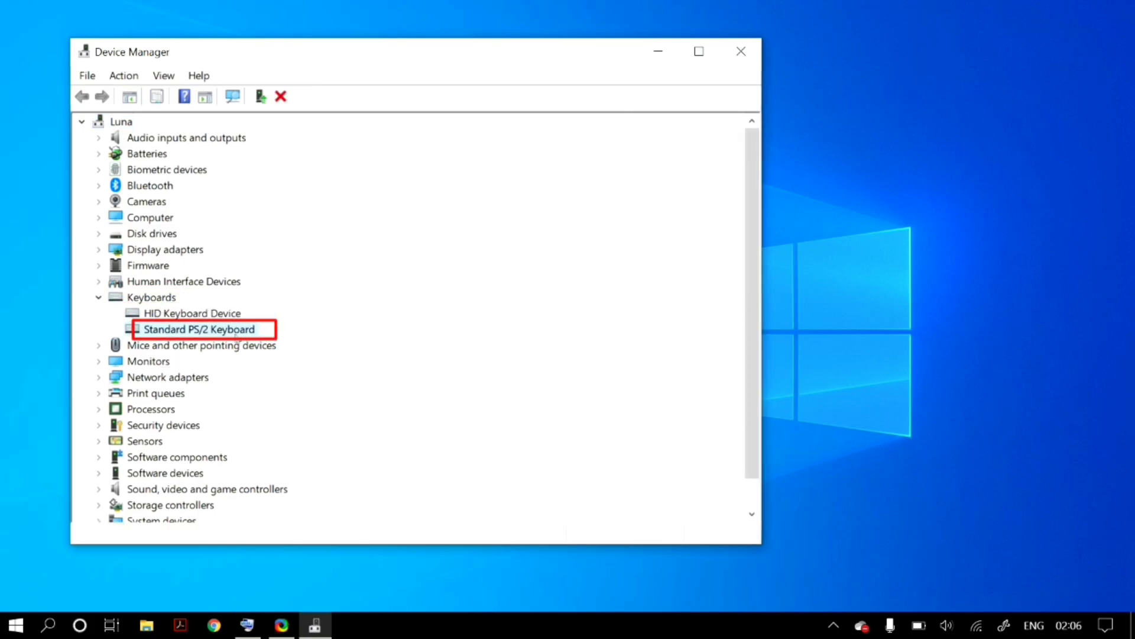
right_click(236, 336)
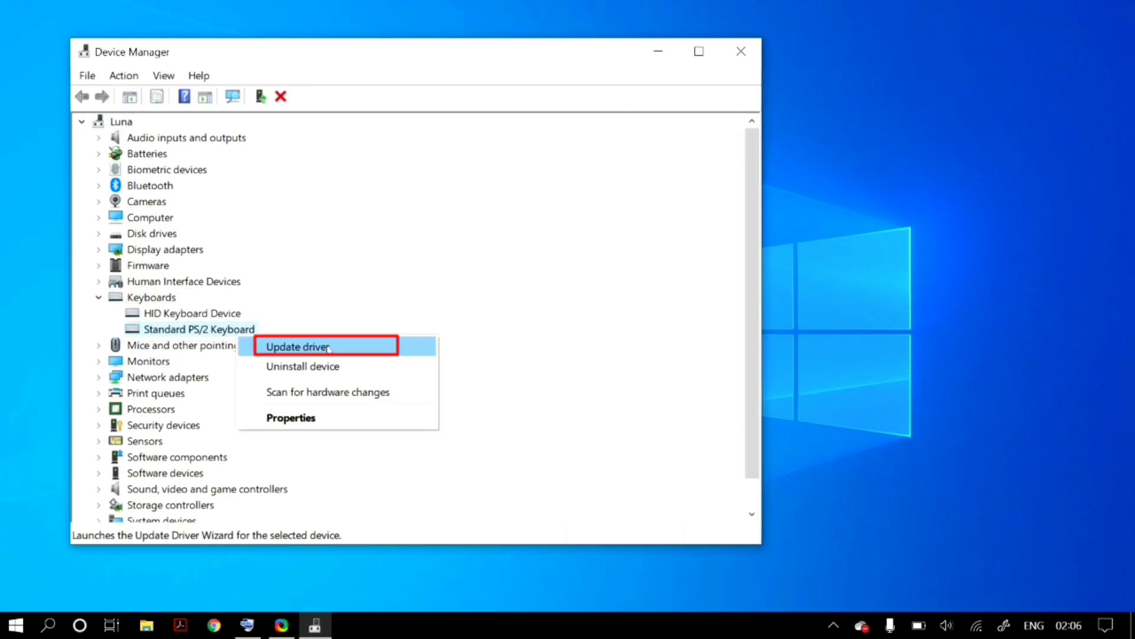
click(363, 348)
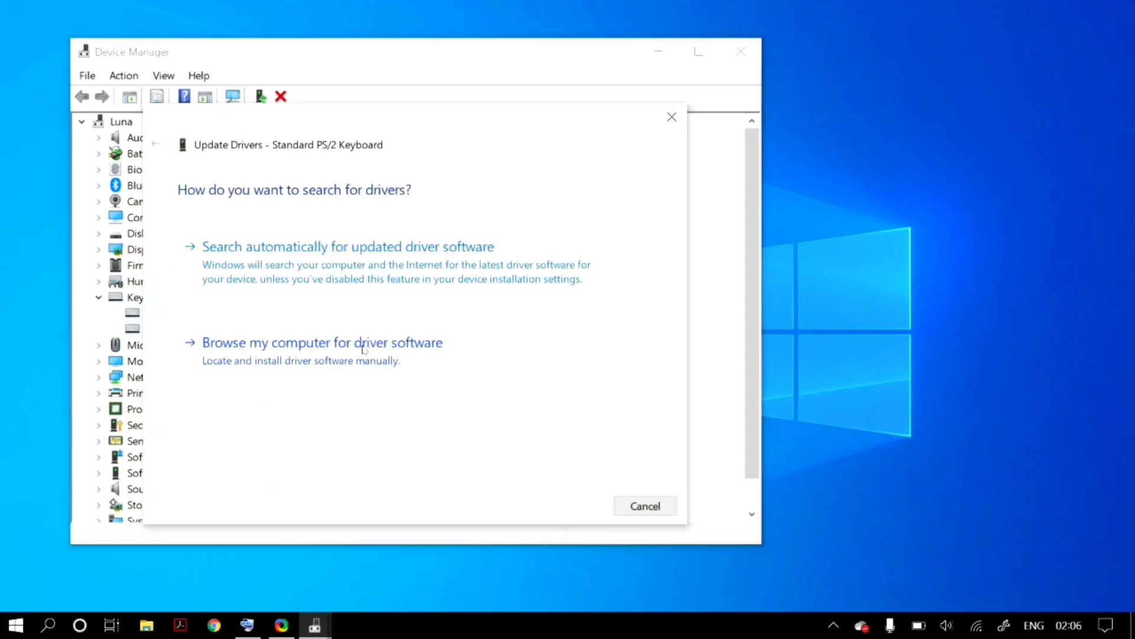
Choose 'Search automatically for updated driver software' for the Standard PS/2 Keyboard.
click(497, 282)
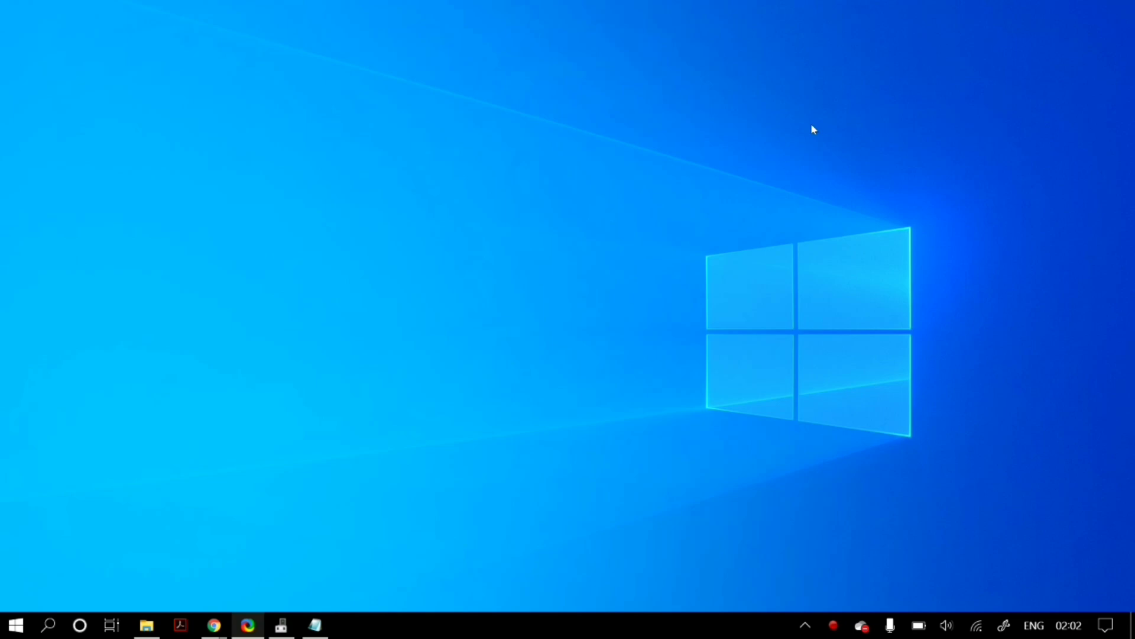
Reopen Device Manager by searching 'dev' with the On-Screen Keyboard, then minimize it.
key(ctrl+super+o)
key(super)
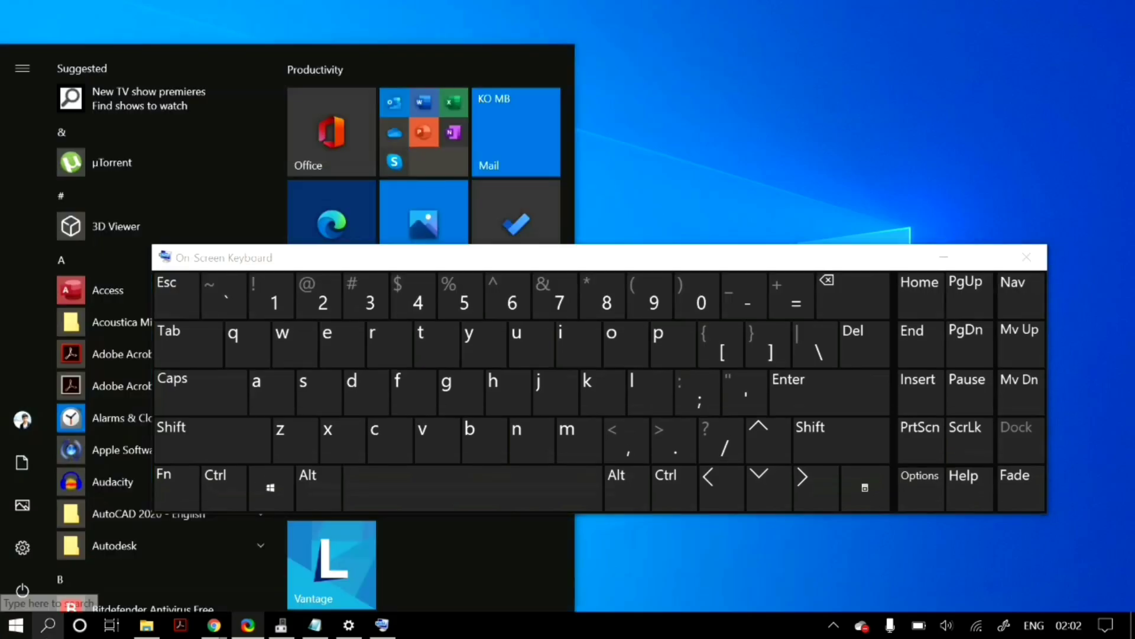
click(352, 380)
click(327, 365)
click(423, 445)
click(155, 151)
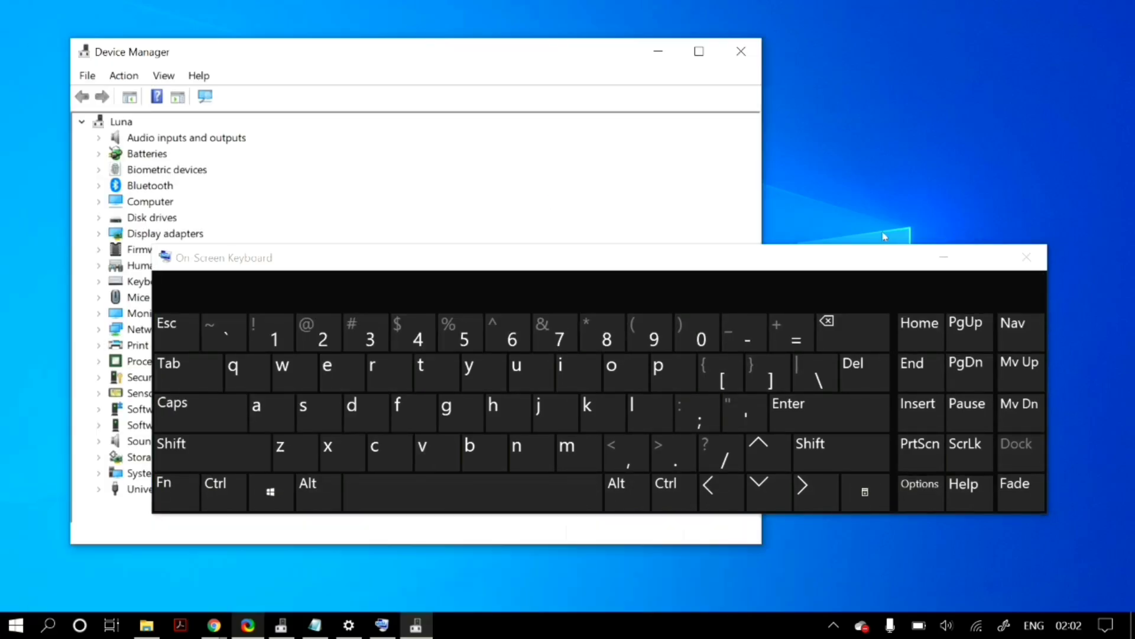
click(944, 257)
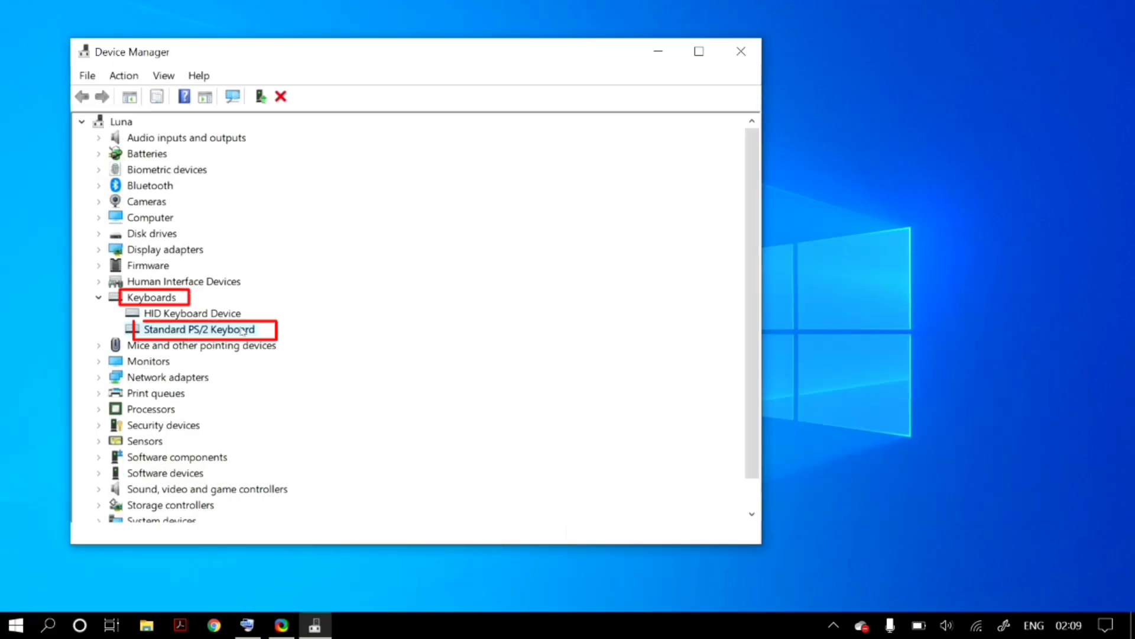
Install the Standard PS/2 Keyboard driver from drivers on this computer, declining the restart.
right_click(243, 331)
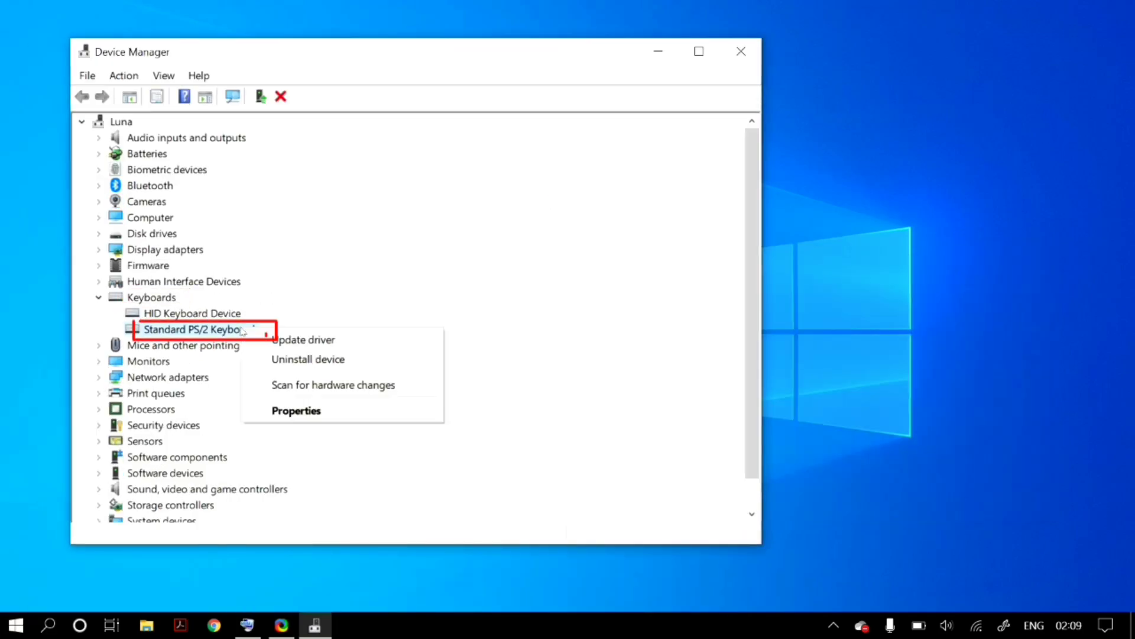
click(254, 337)
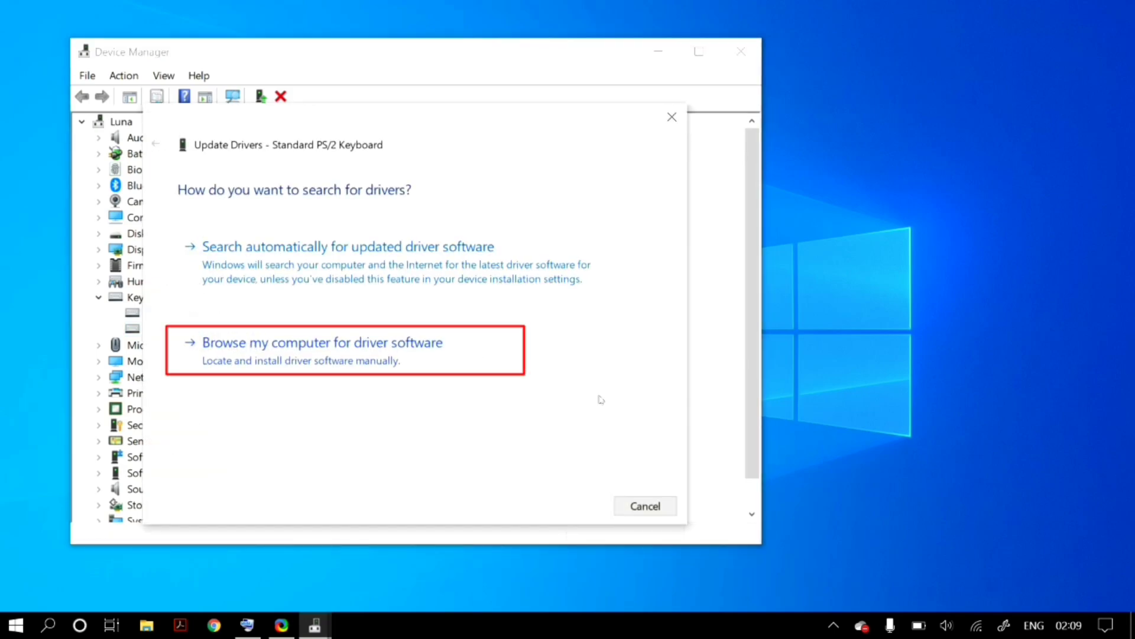
click(536, 362)
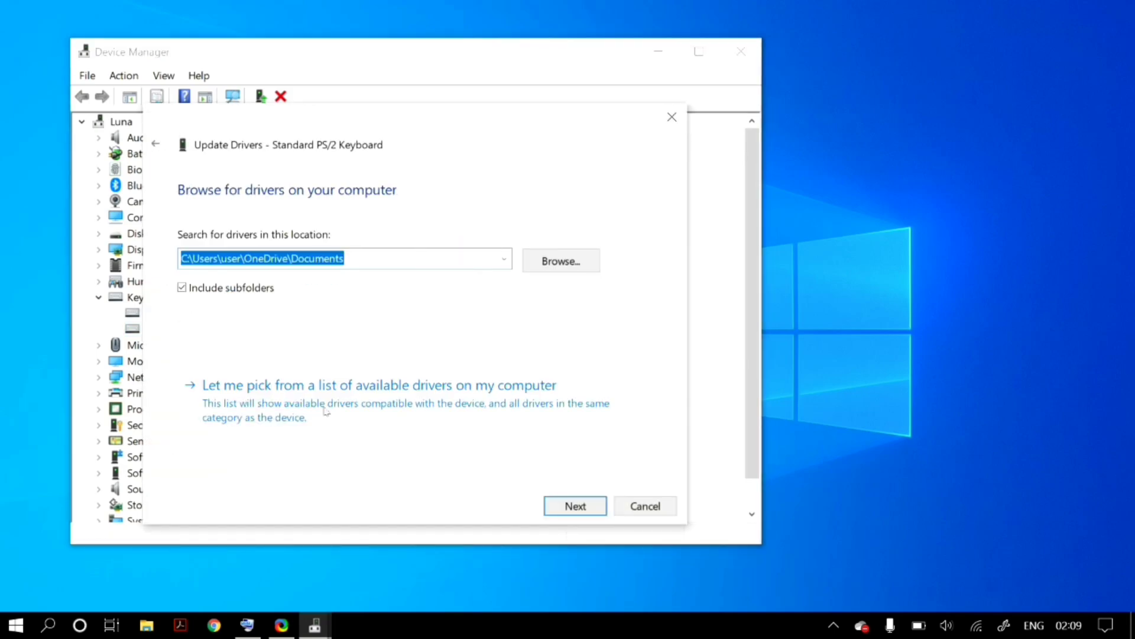
click(344, 400)
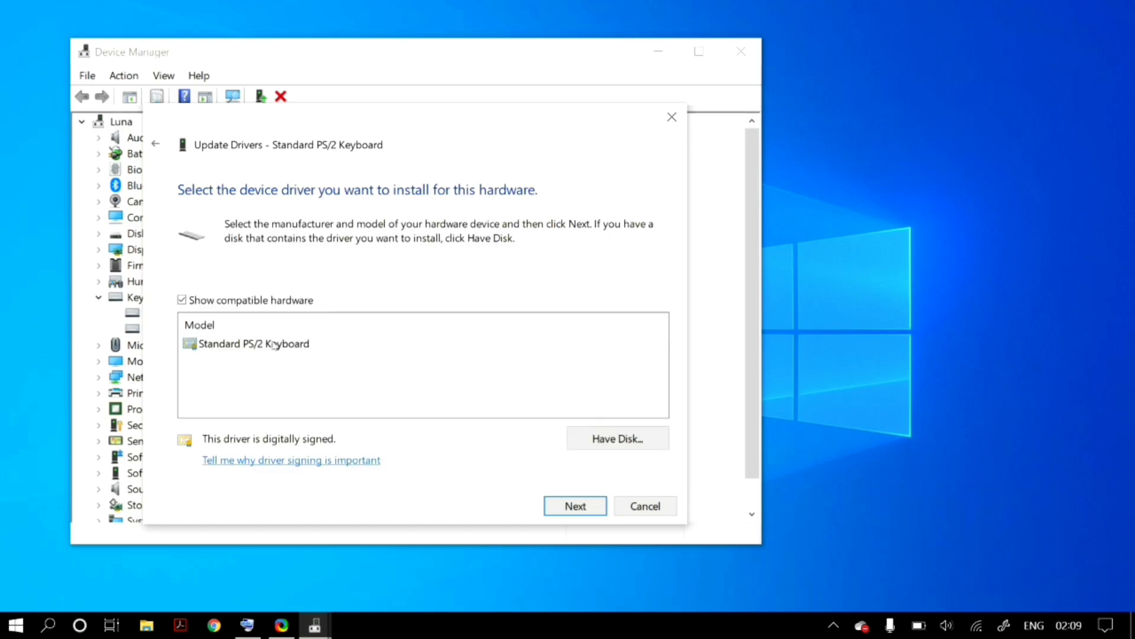
click(274, 344)
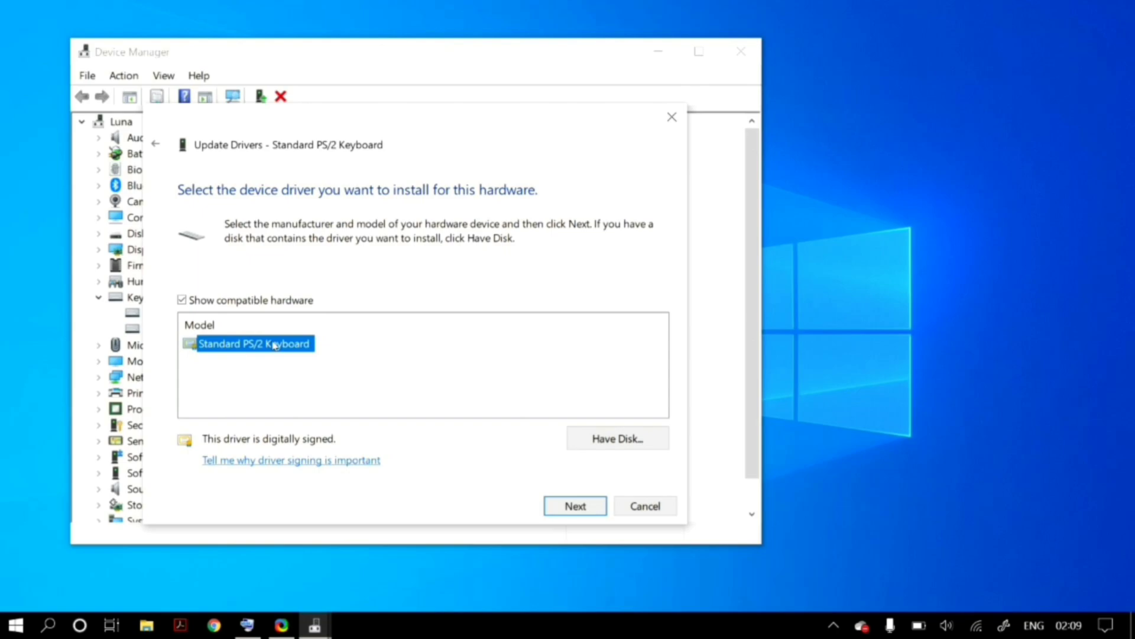
click(573, 504)
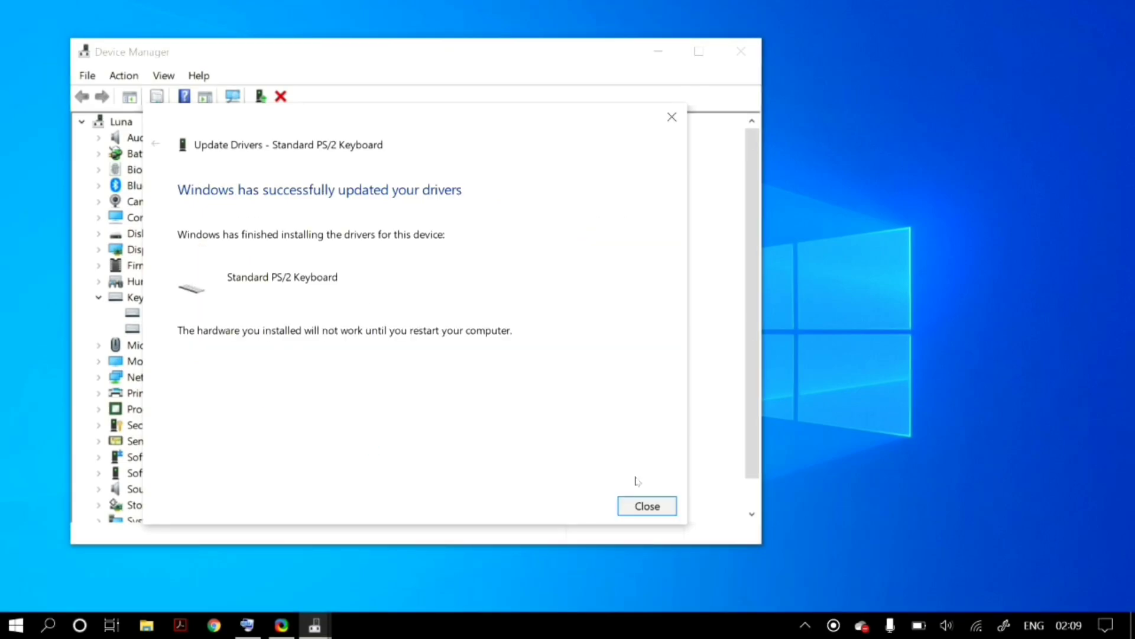
click(643, 506)
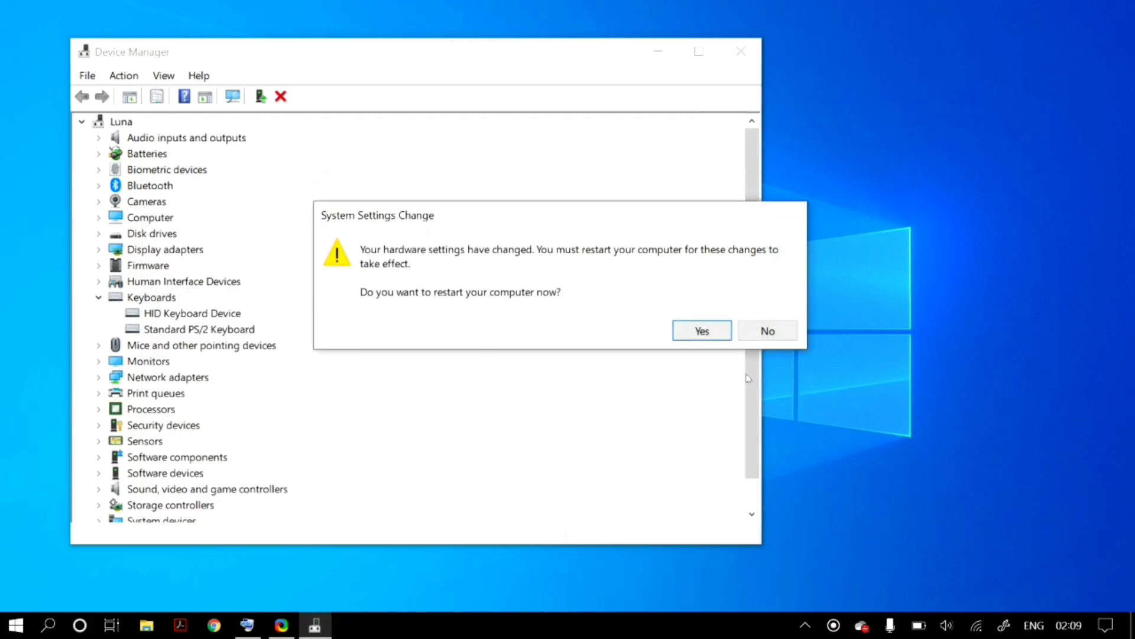
click(768, 331)
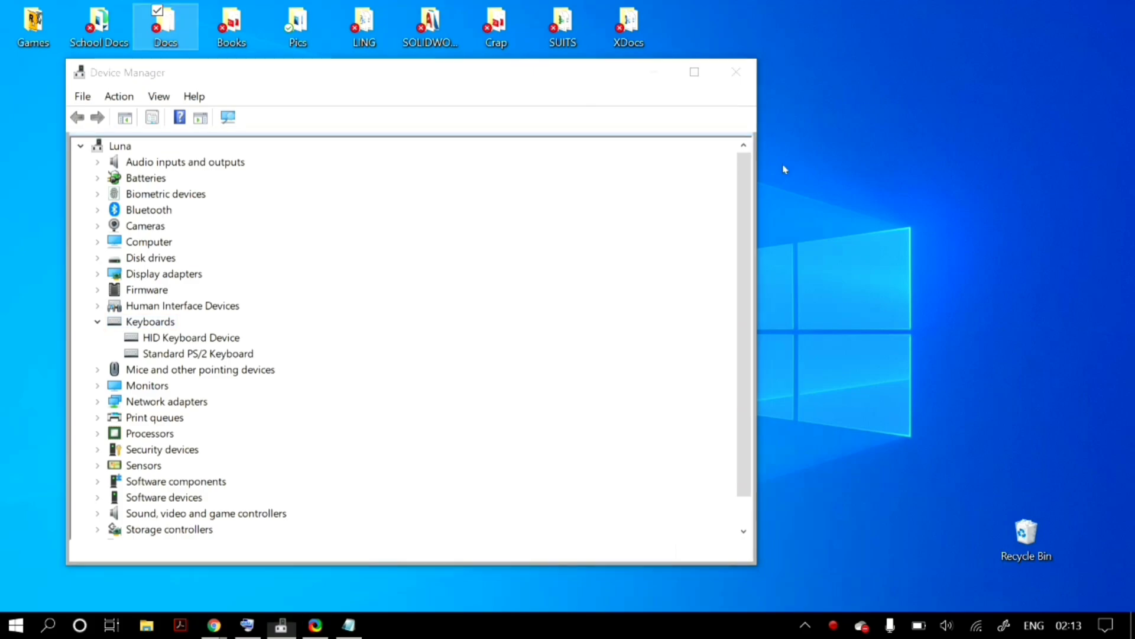
Move Device Manager aside and download the Lenovo Keyboard Driver ID5KYB16WW5.exe from Chrome.
drag(469, 88, 485, 82)
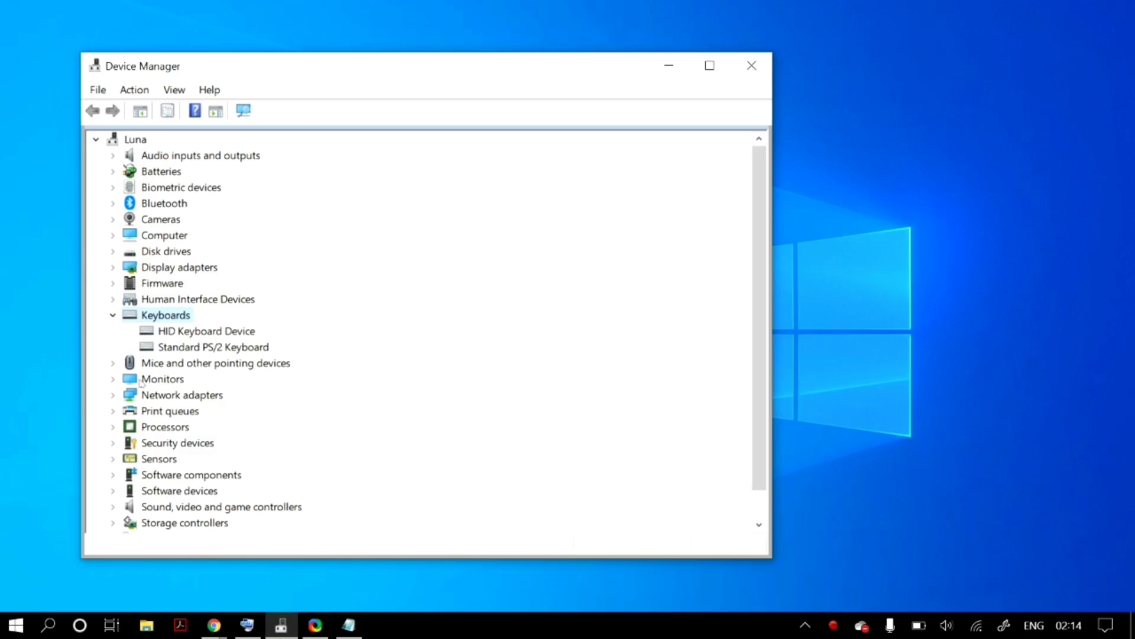
mouse_move(214, 625)
click(278, 550)
drag(61, 335, 513, 335)
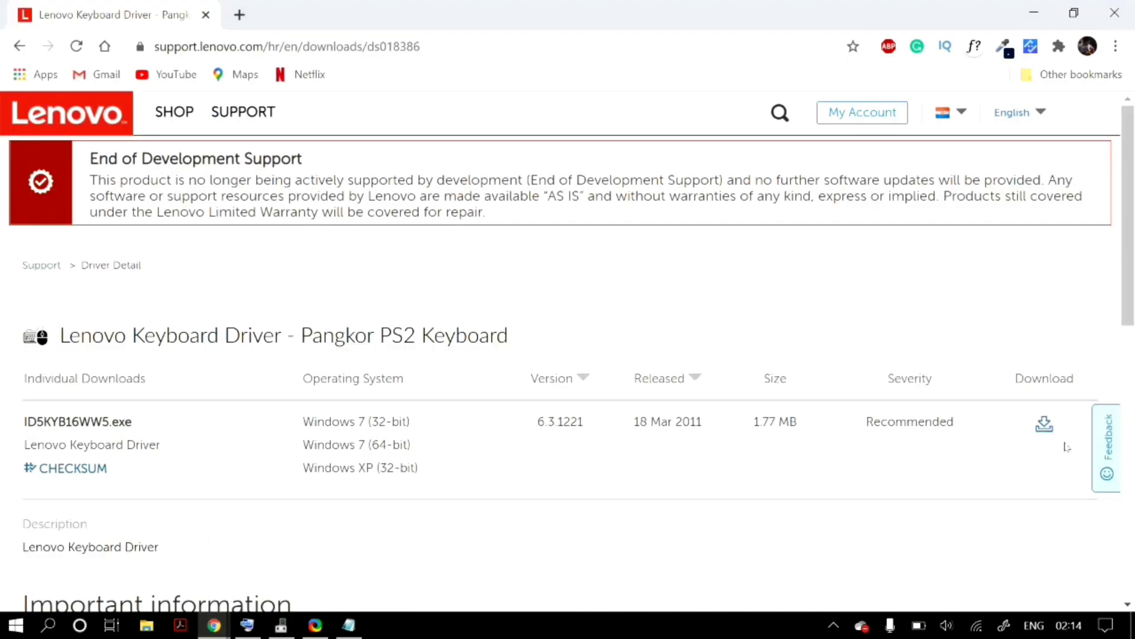
click(1045, 424)
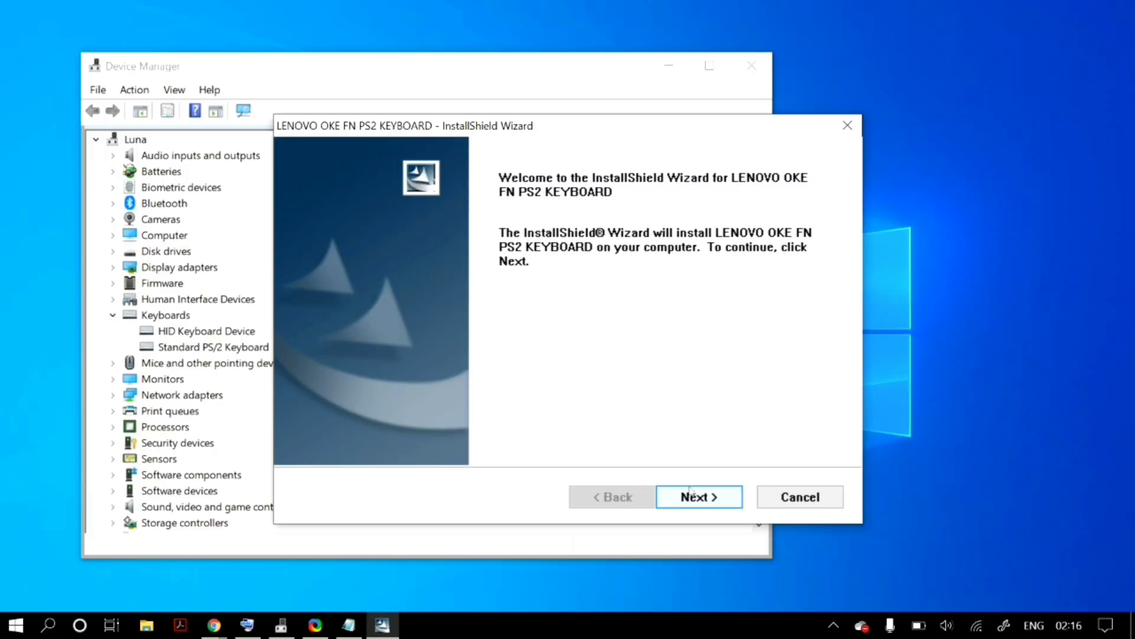
Run the LENOVO OKE FN PS2 KEYBOARD setup and finish with 'restart my computer later'.
key(Return)
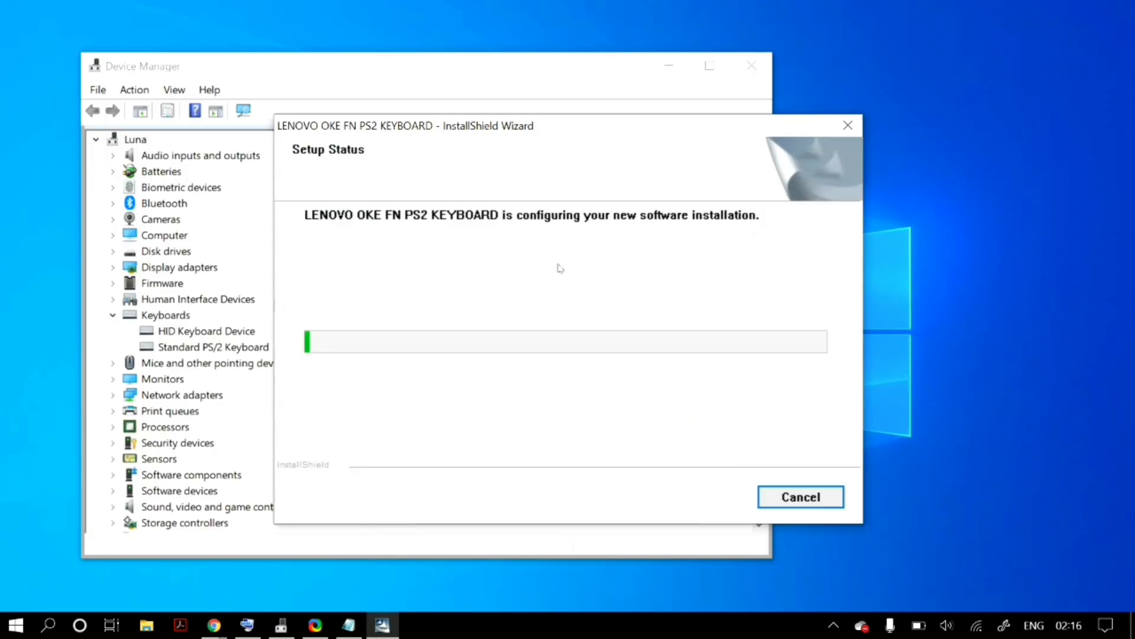
click(592, 335)
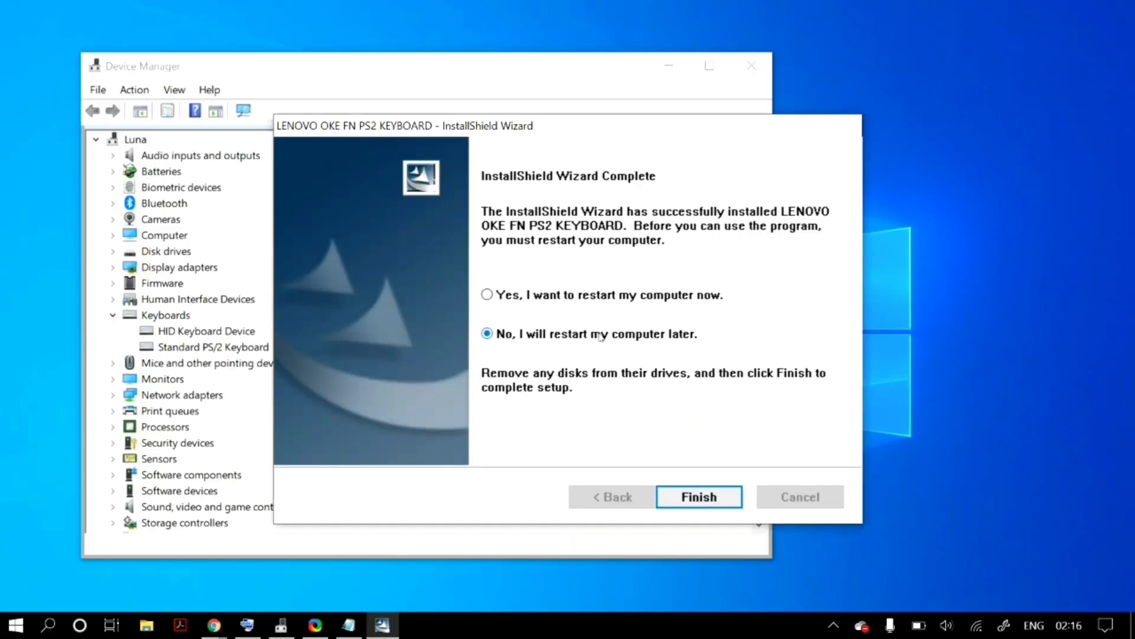
click(704, 499)
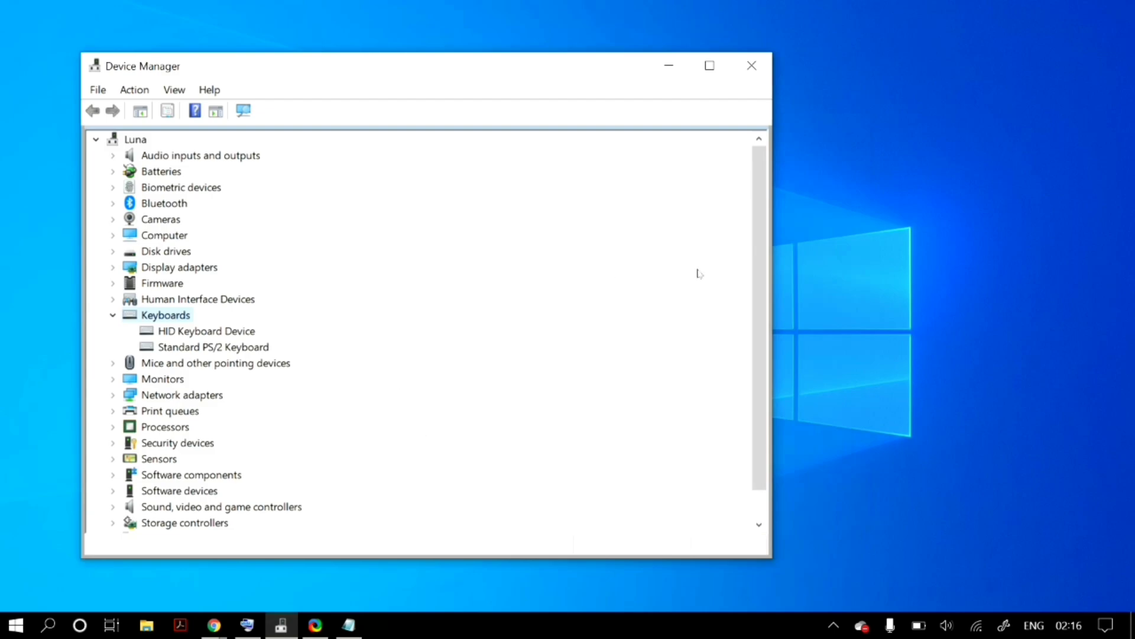
Hide Device Manager and go to Settings' Ease of Access keyboard page.
click(669, 65)
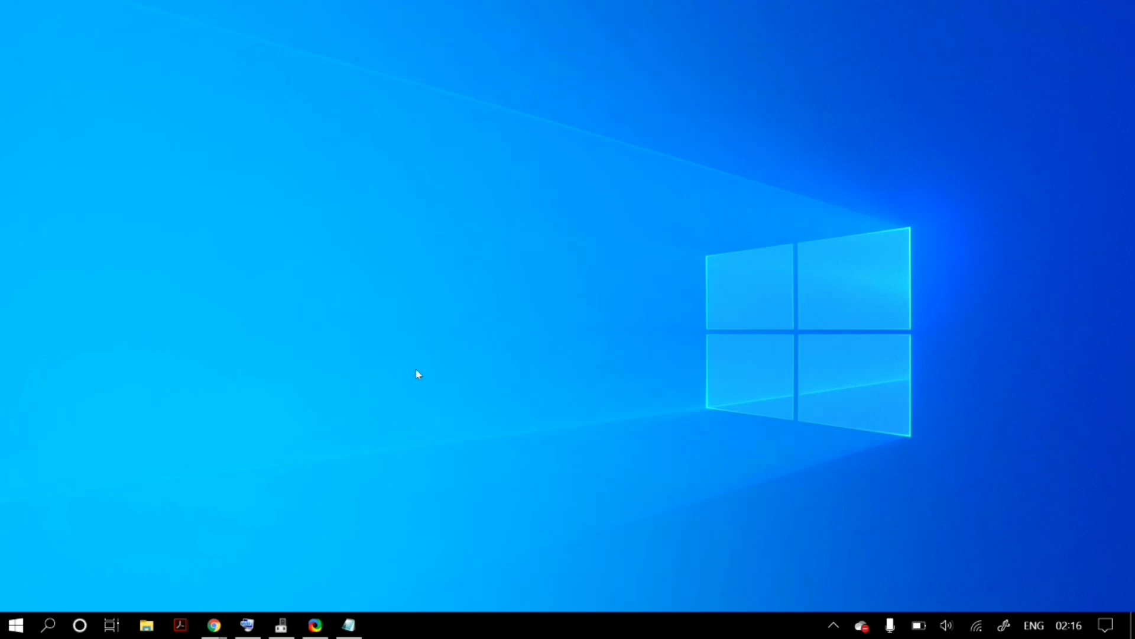
click(16, 625)
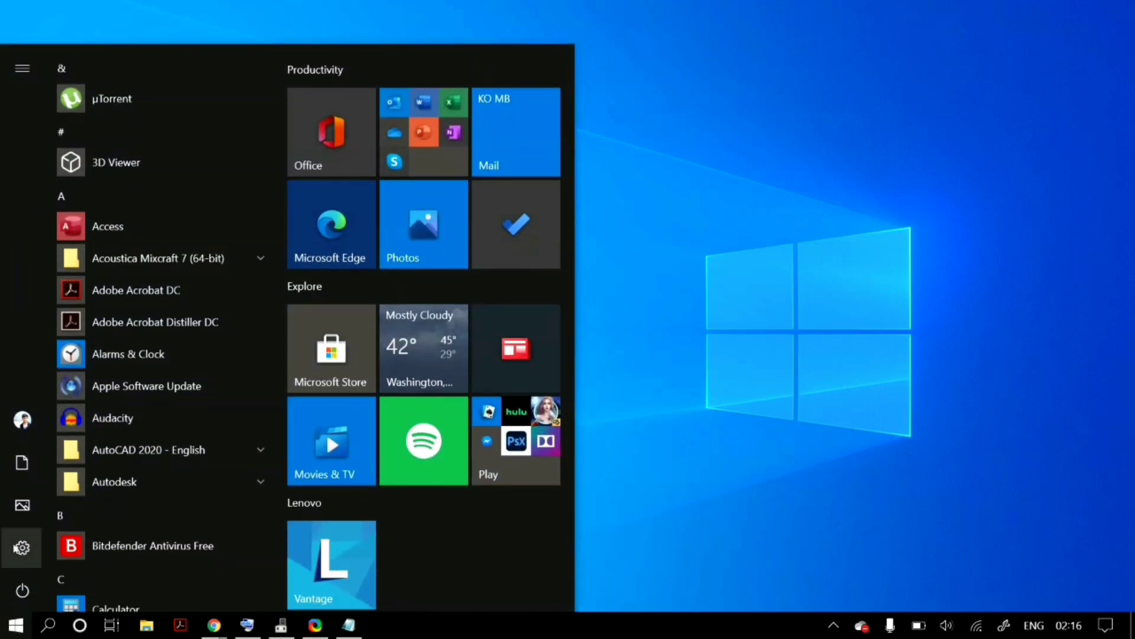
click(158, 551)
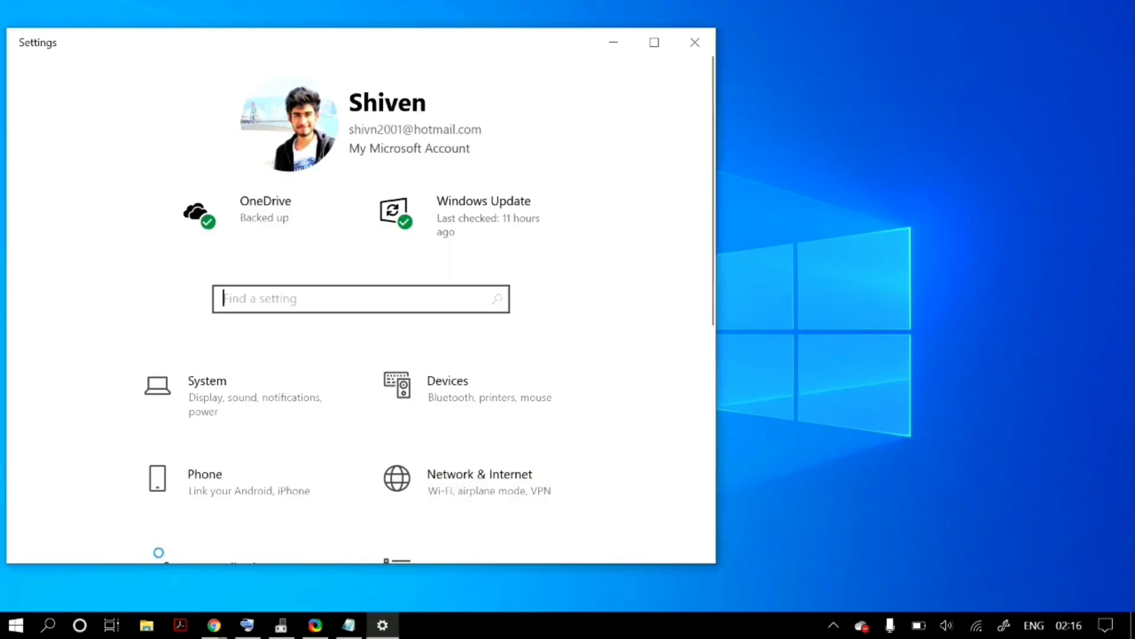
scroll(353, 451, down, 6)
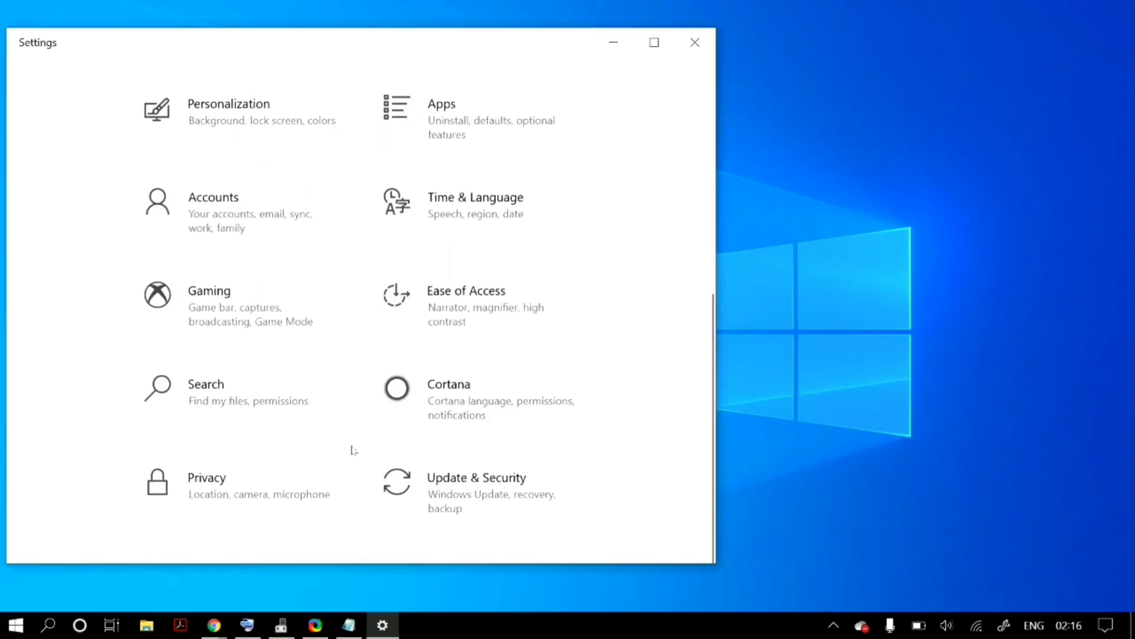
click(528, 339)
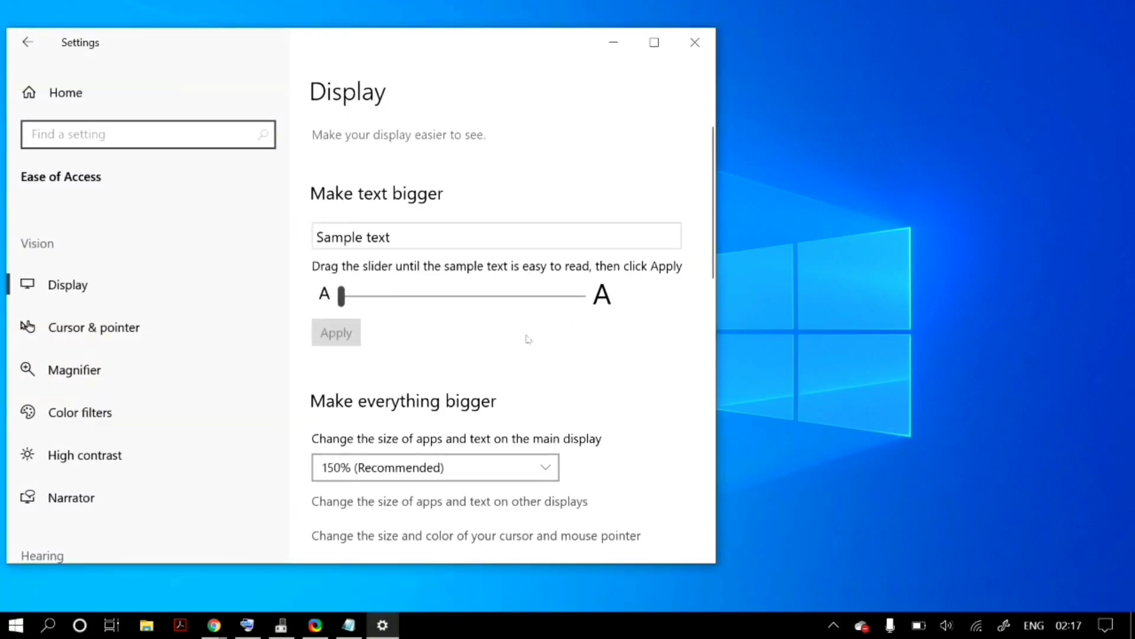
scroll(126, 507, down, 5)
click(166, 468)
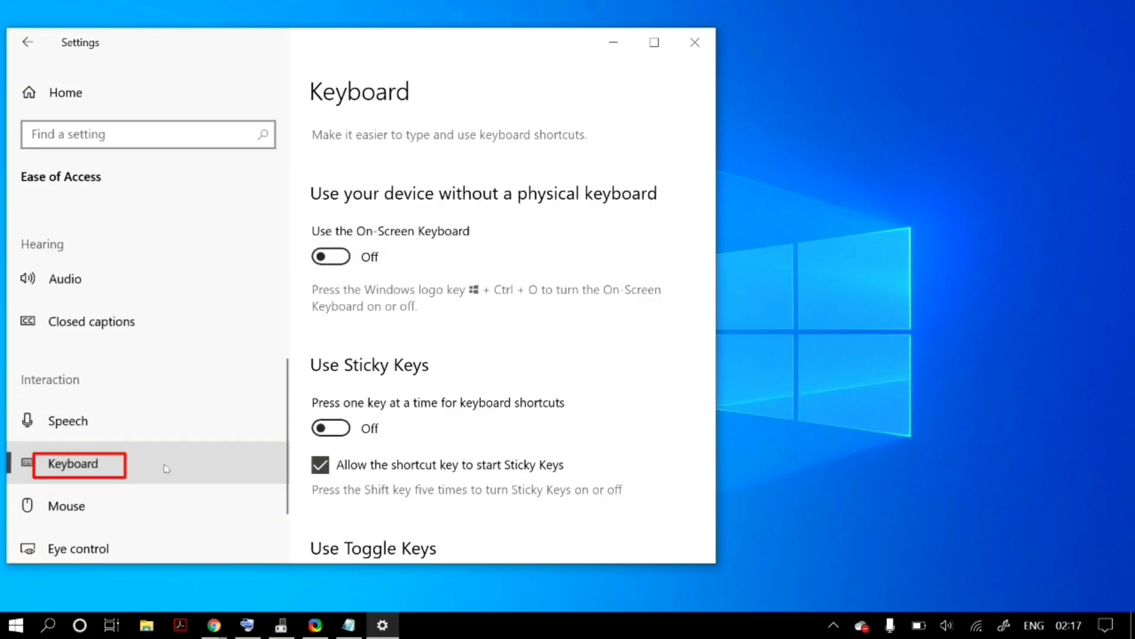
Adjust Sticky Keys options, leave Sticky Keys off, and close Settings.
scroll(497, 341, down, 3)
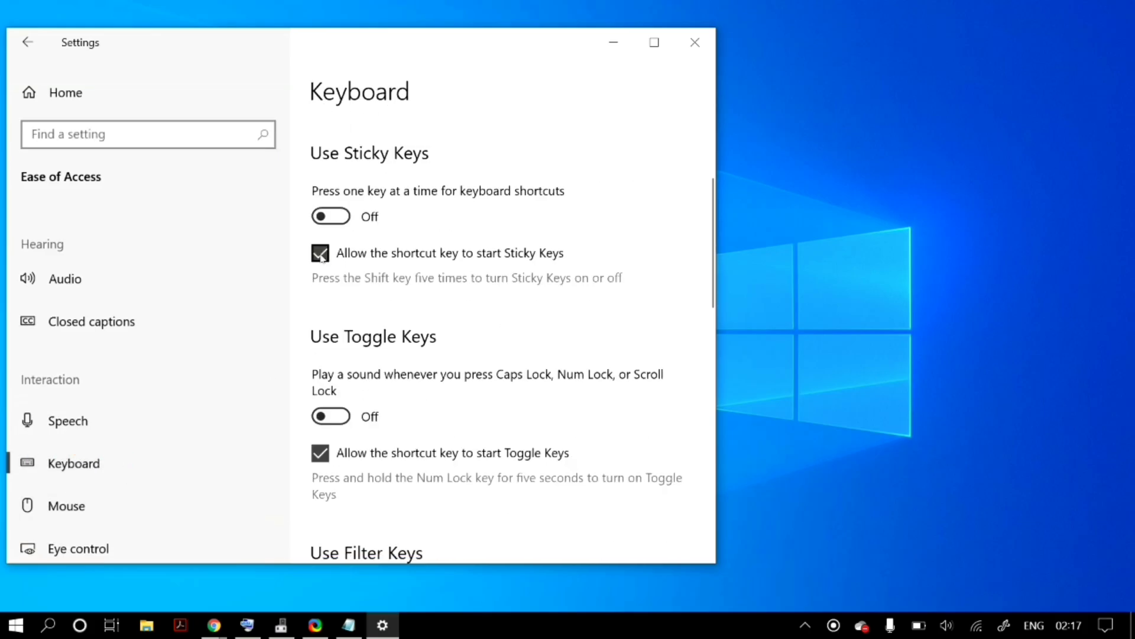
click(333, 217)
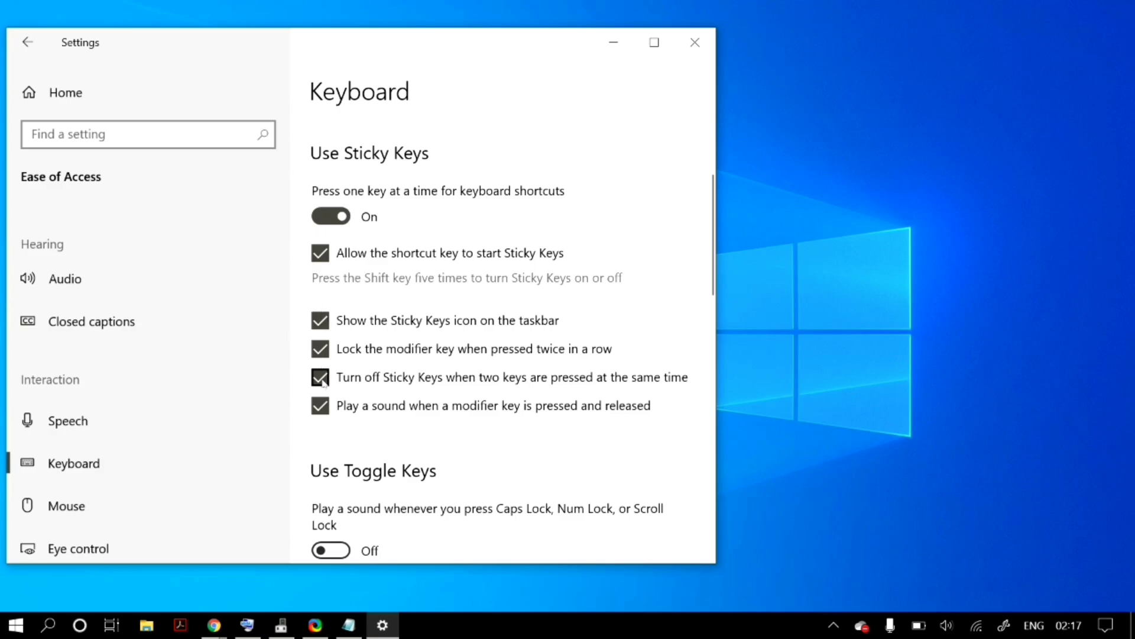
click(321, 407)
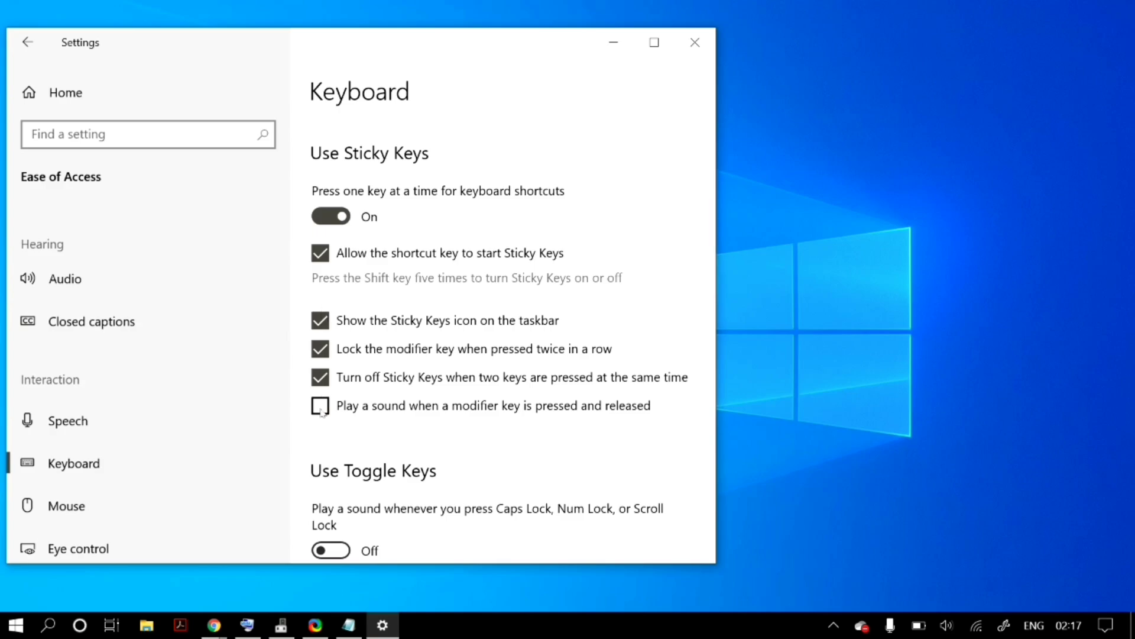
click(325, 376)
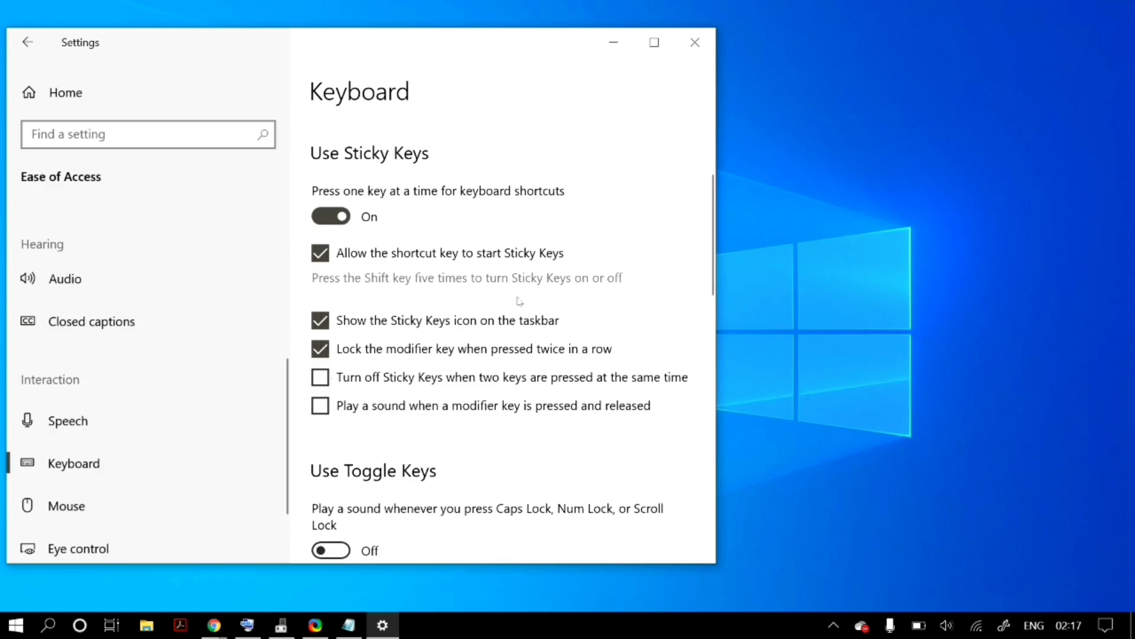
click(341, 217)
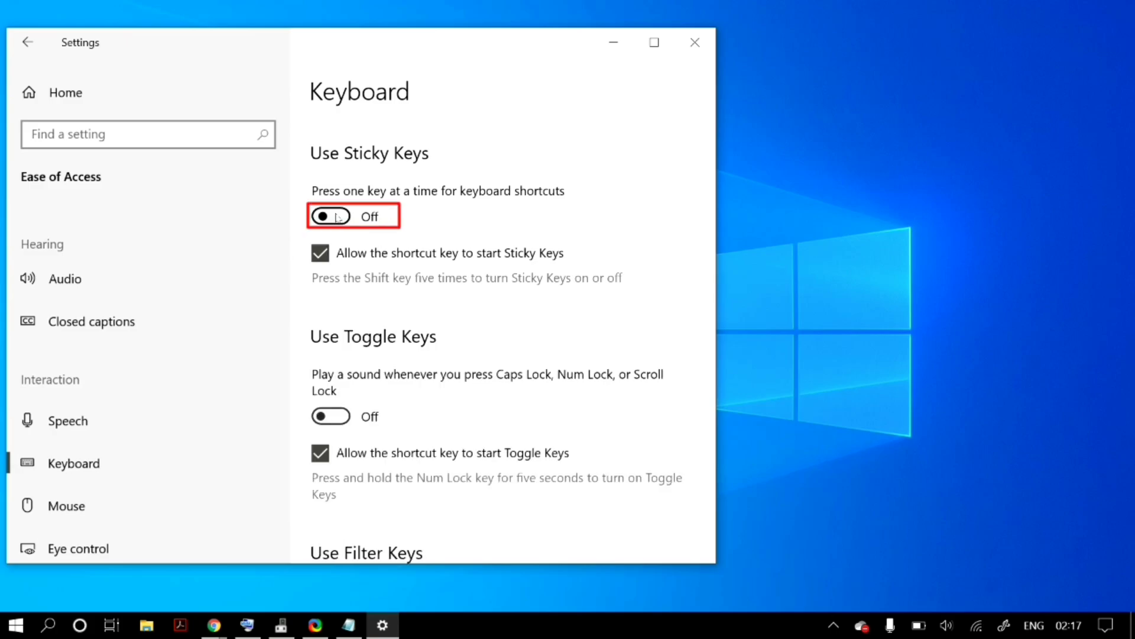
click(342, 217)
click(342, 217)
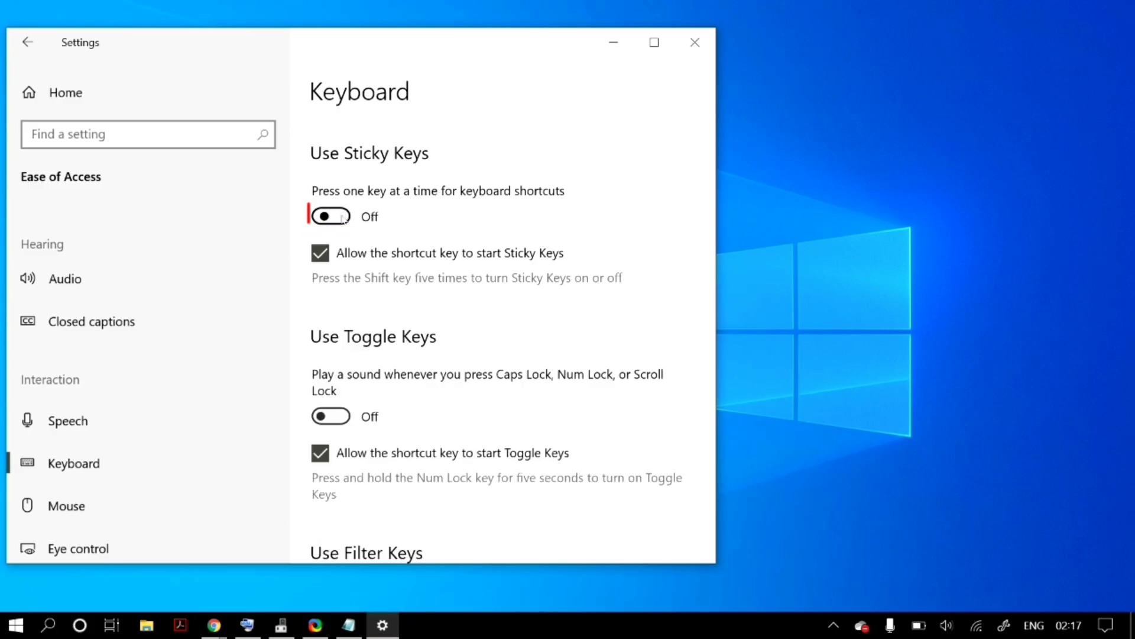
click(694, 42)
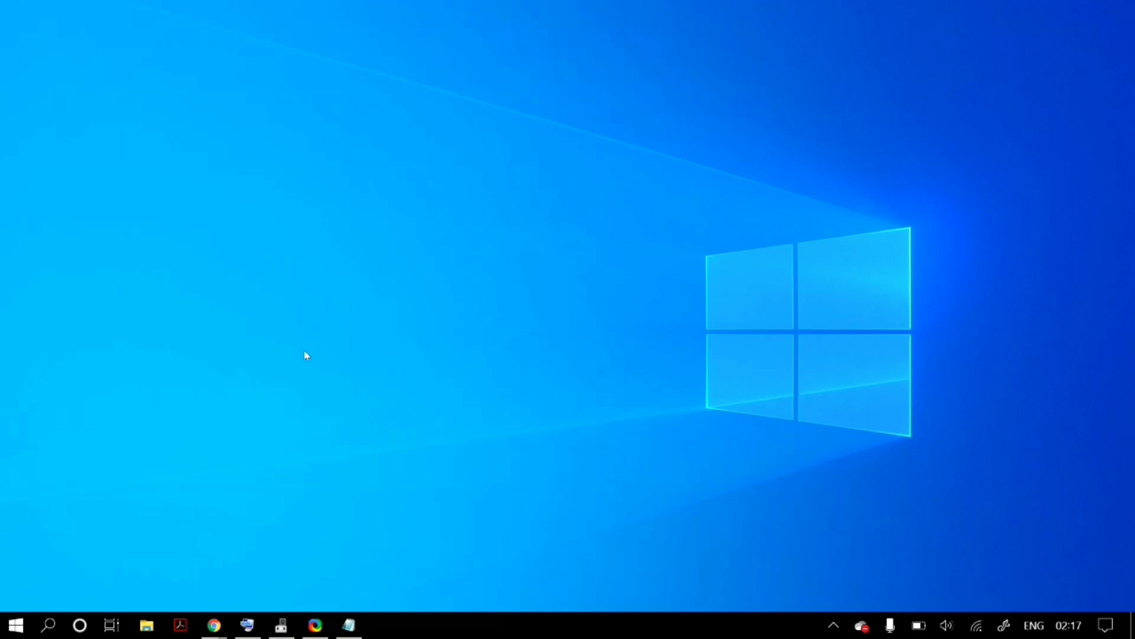
Open the Run dialog via 'run' search and enter regedit with the On-Screen Keyboard.
click(16, 625)
text(run)
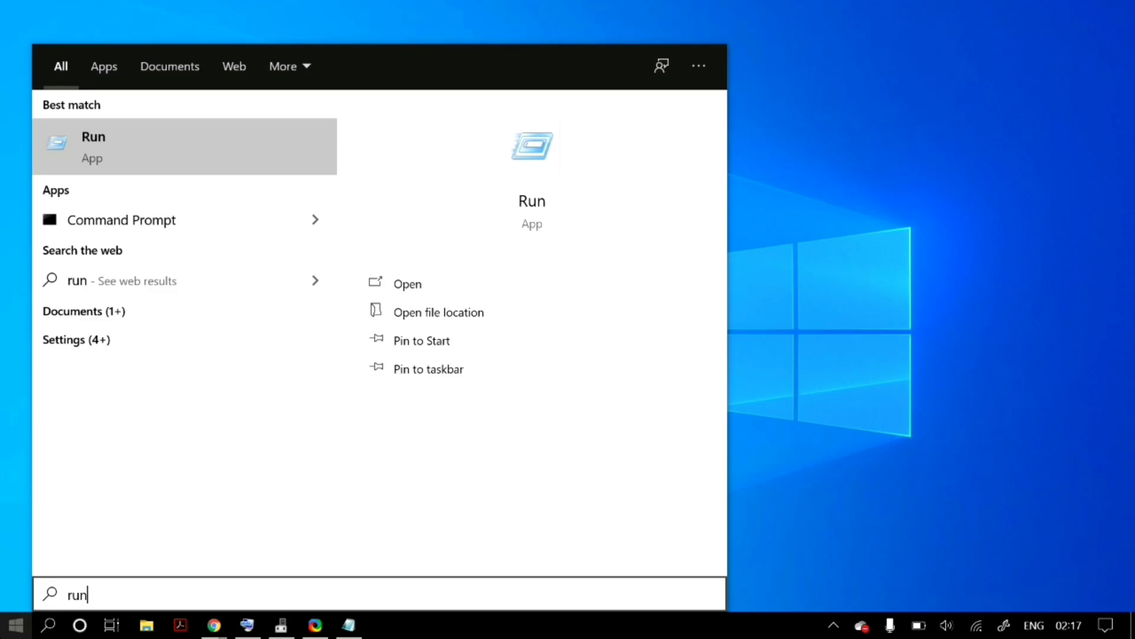
key(Return)
key(ctrl+super+o)
text(re)
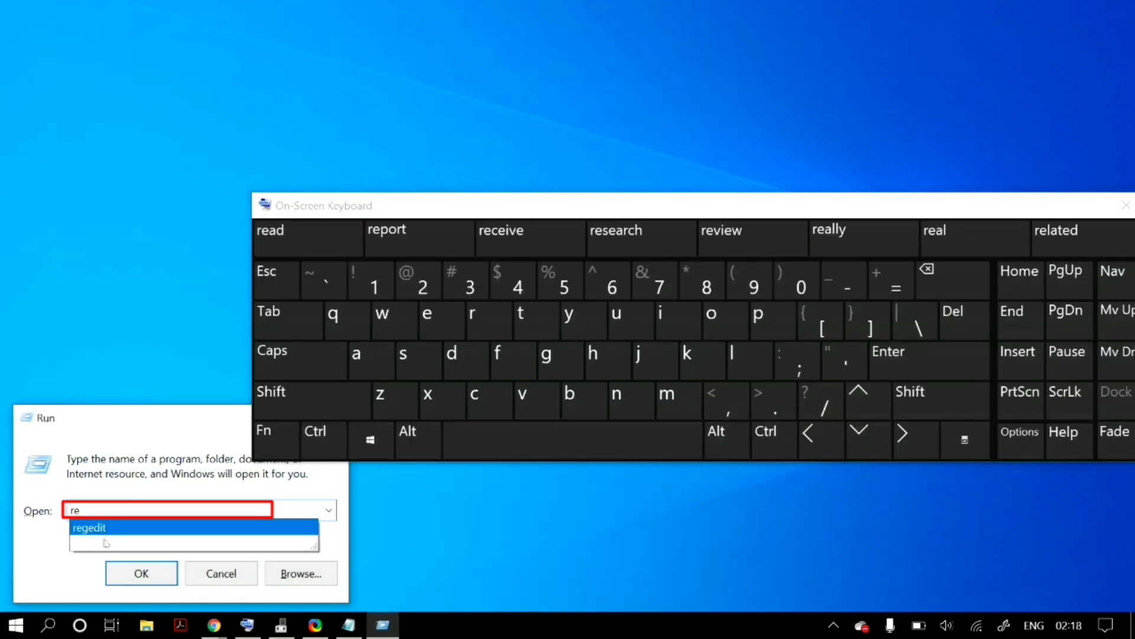
click(104, 541)
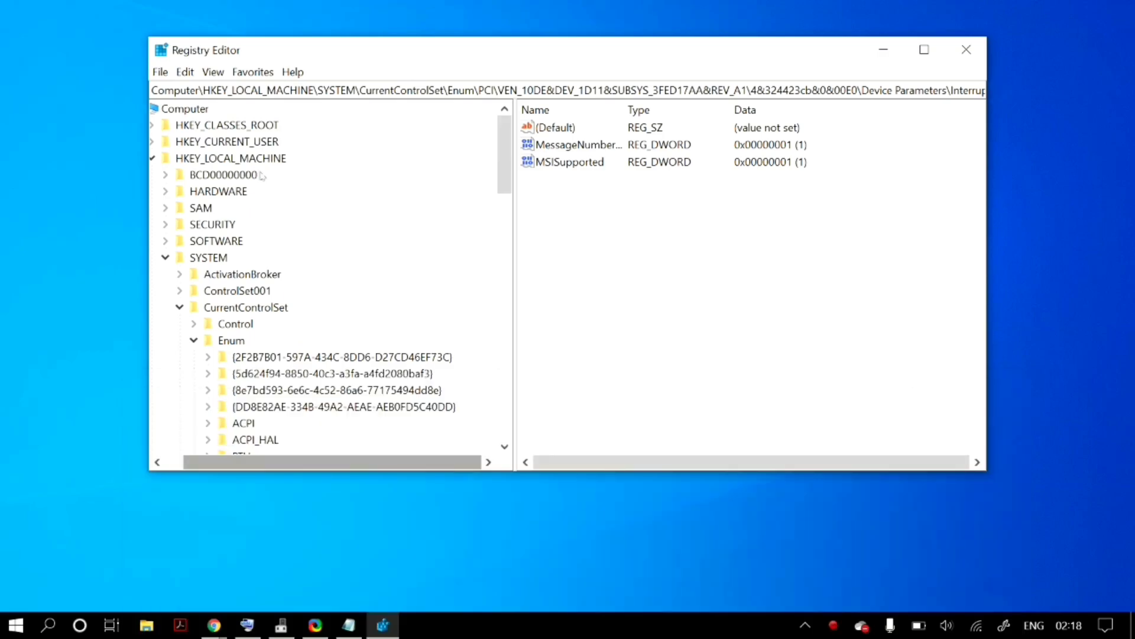
Navigate to HKEY_LOCAL_MACHINE\SYSTEM\CurrentControlSet\Services\i8042prt, whose Start value reads 3.
click(187, 159)
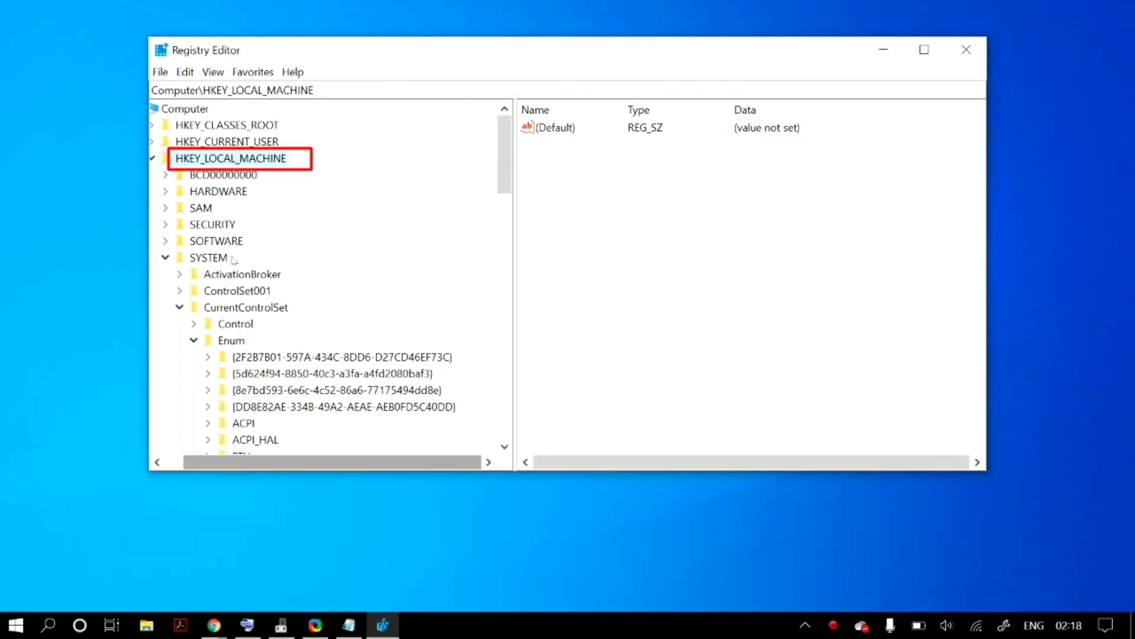
click(220, 258)
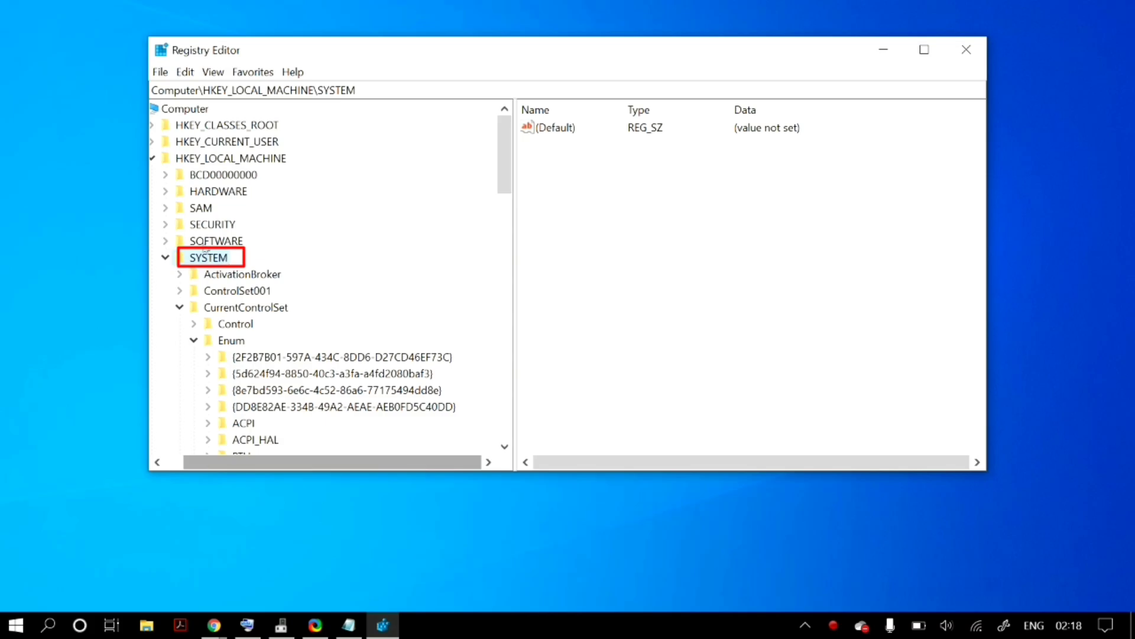
double_click(200, 307)
click(202, 308)
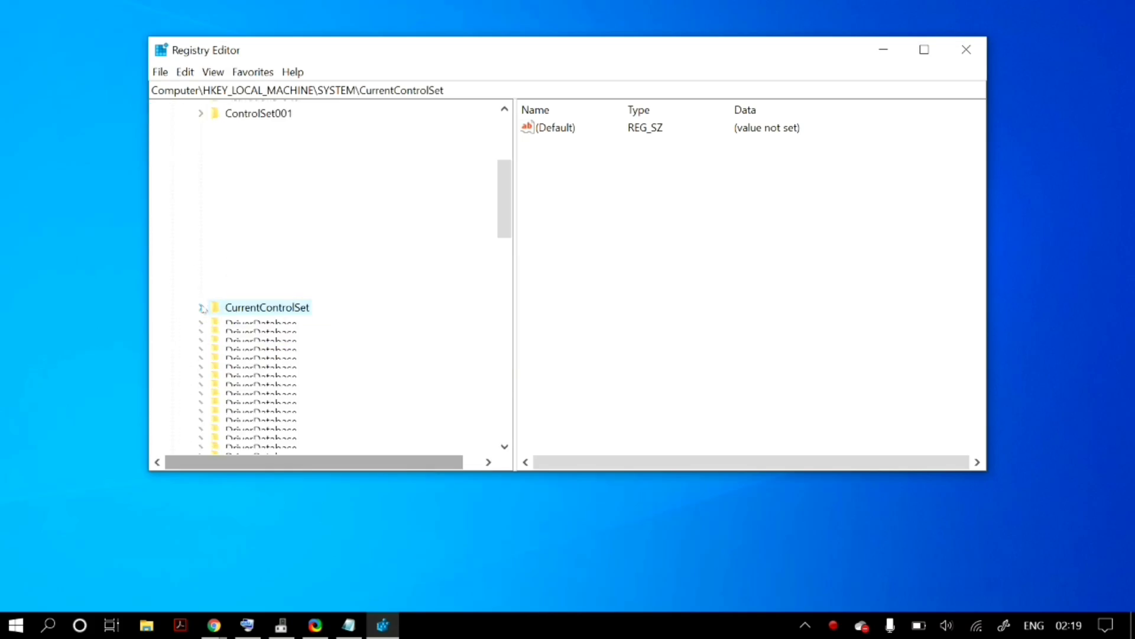
click(216, 143)
double_click(260, 192)
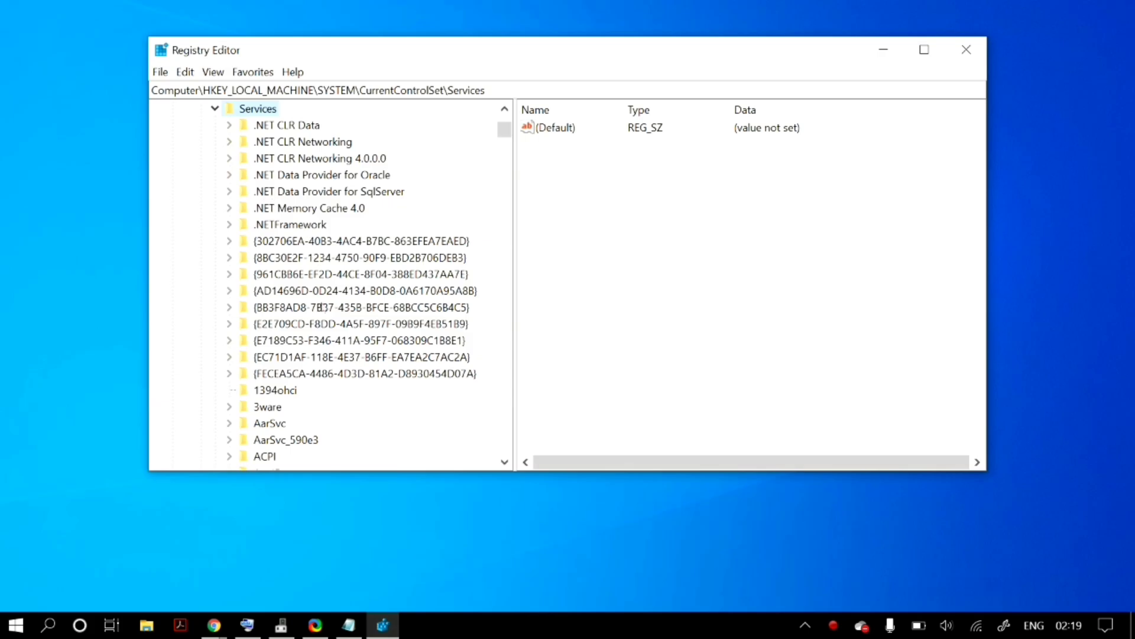
scroll(321, 307, down, 11)
scroll(323, 306, down, 20)
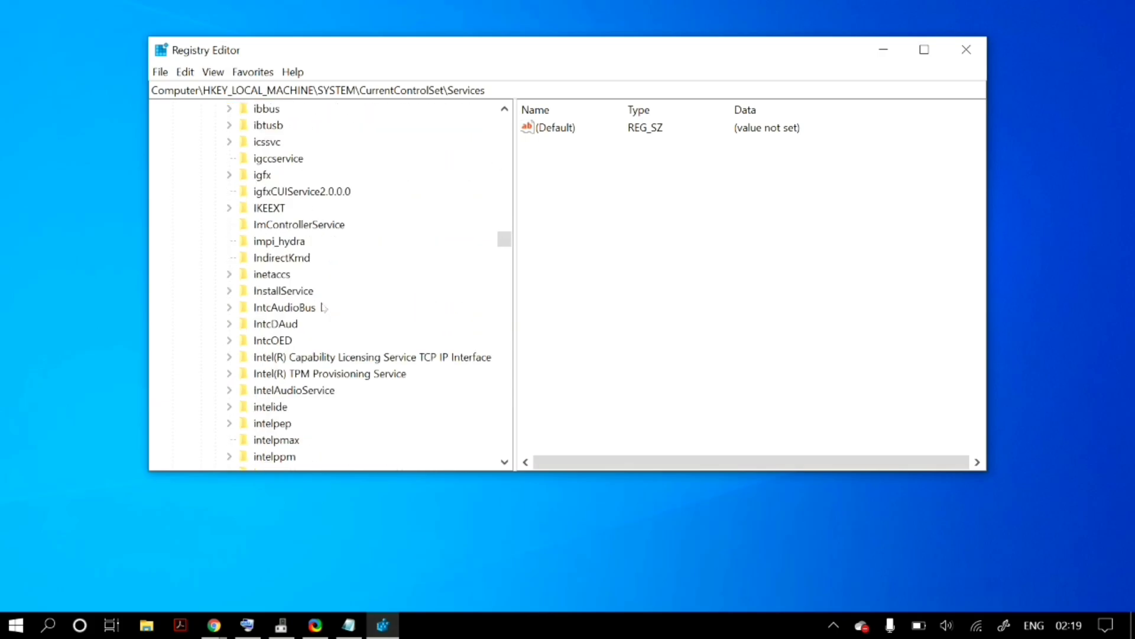
scroll(323, 307, up, 8)
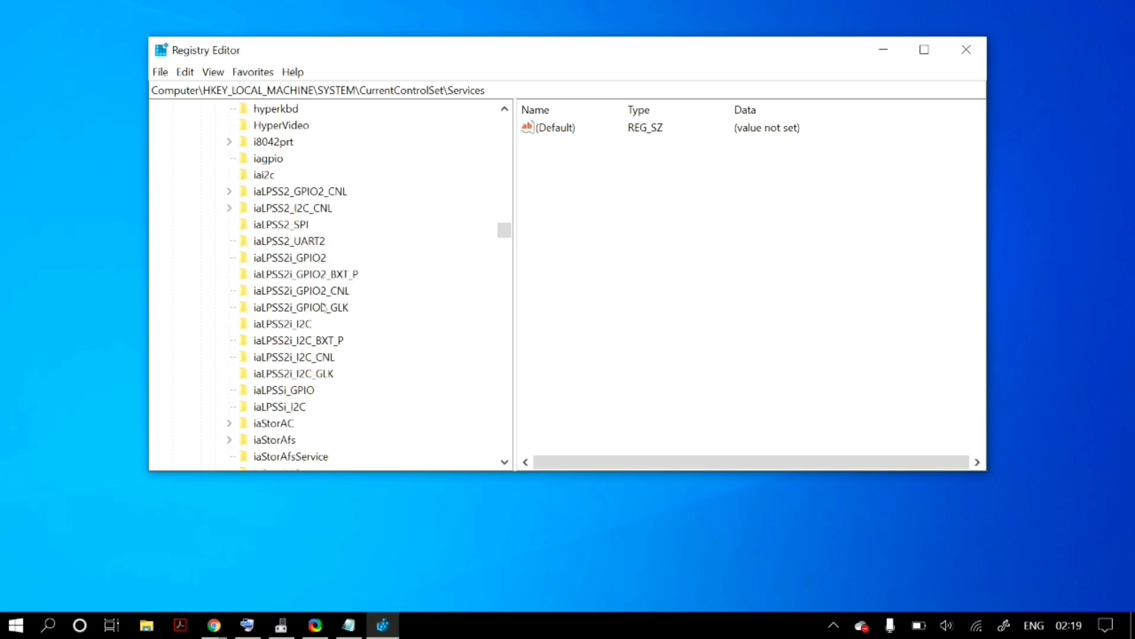
scroll(323, 307, up, 3)
click(286, 290)
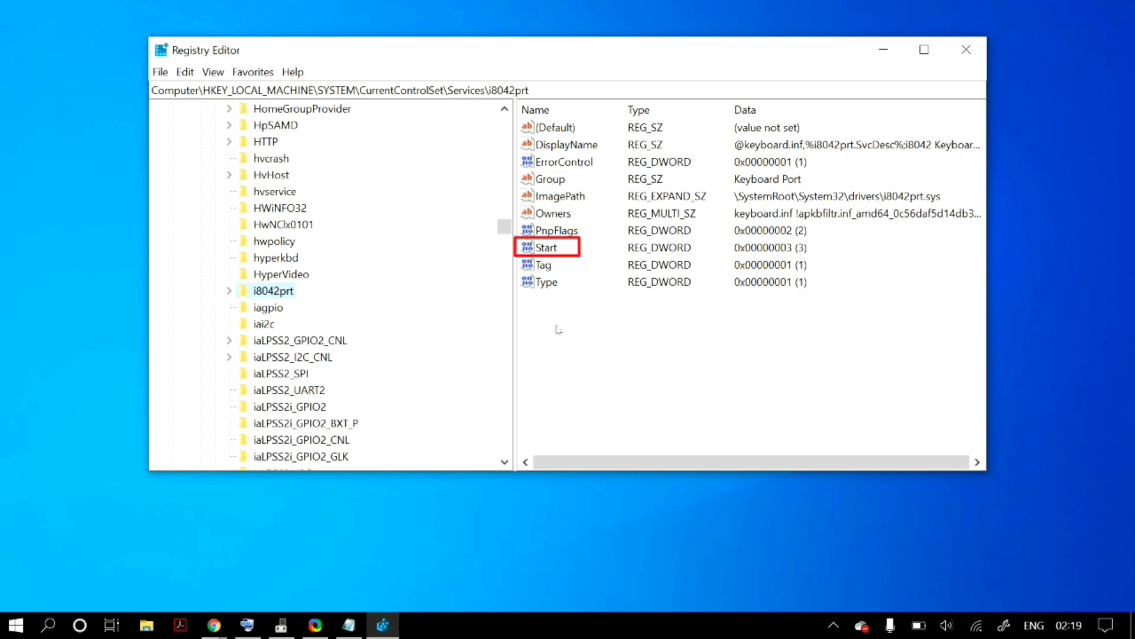
Edit the i8042prt Start value data to 1 and confirm the change.
double_click(545, 247)
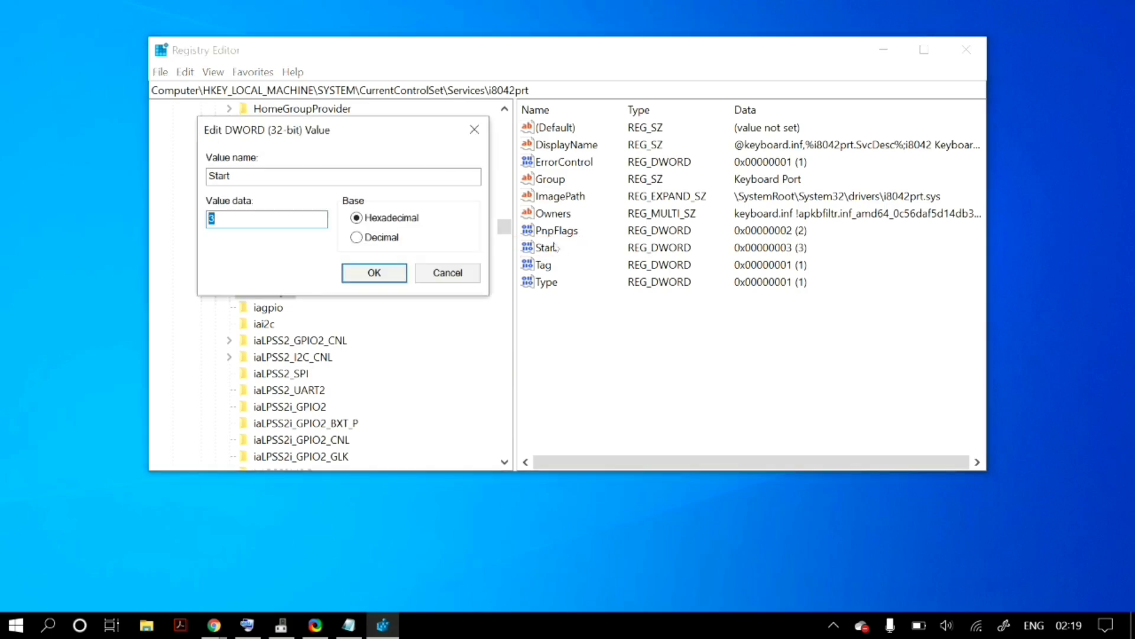
text(1)
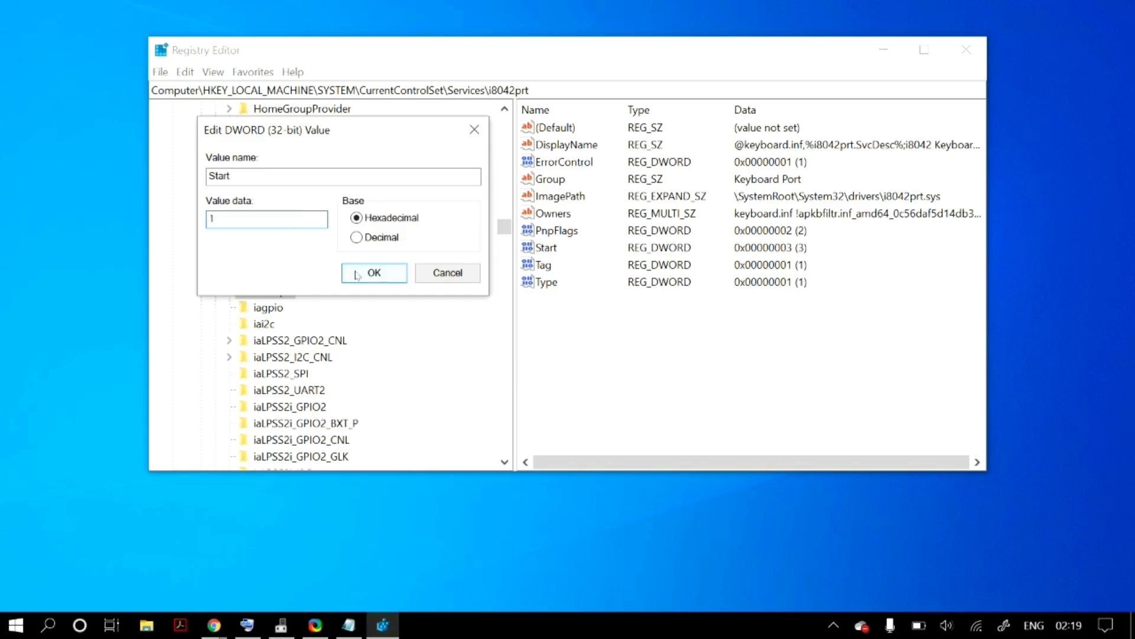
click(374, 273)
click(602, 348)
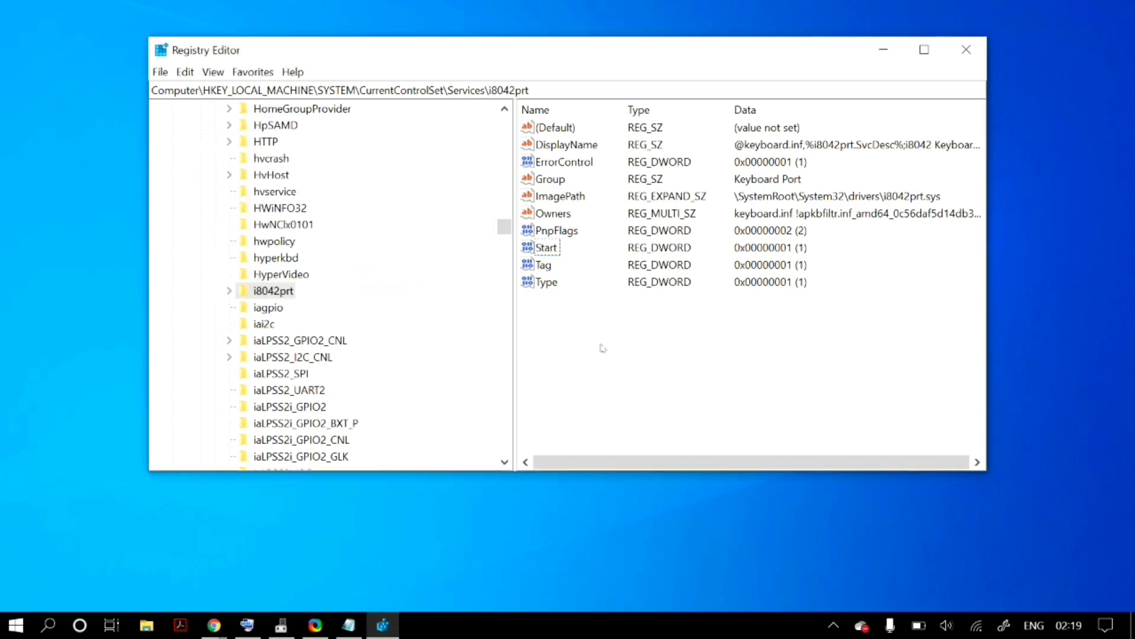
Minimize Registry Editor and launch Task Scheduler by searching 'tas' with the On-Screen Keyboard.
click(886, 49)
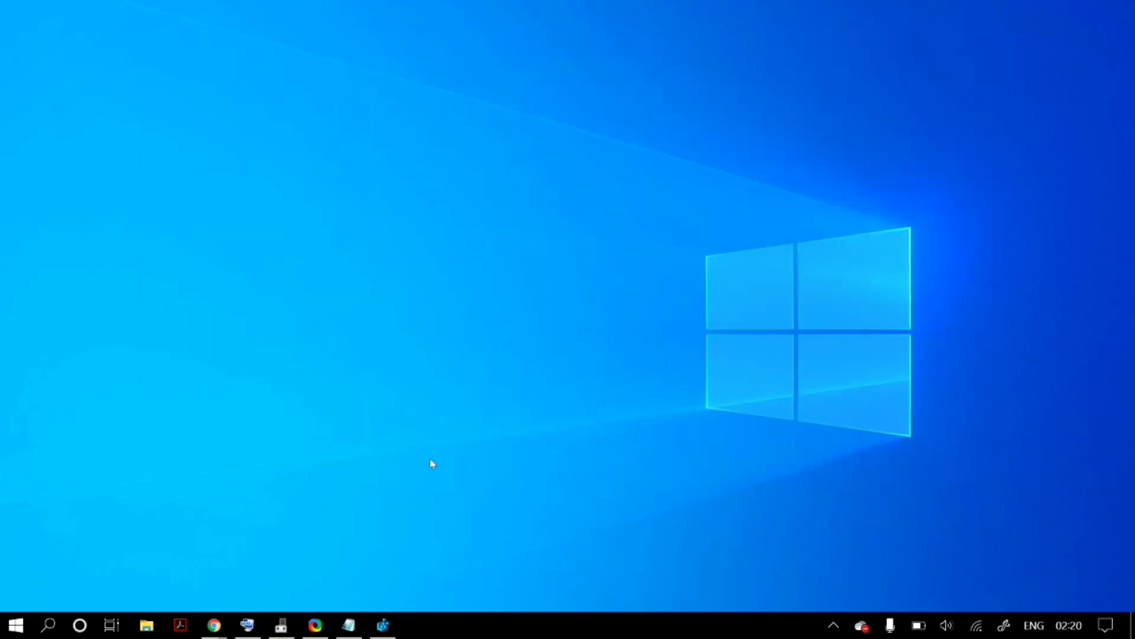
click(16, 625)
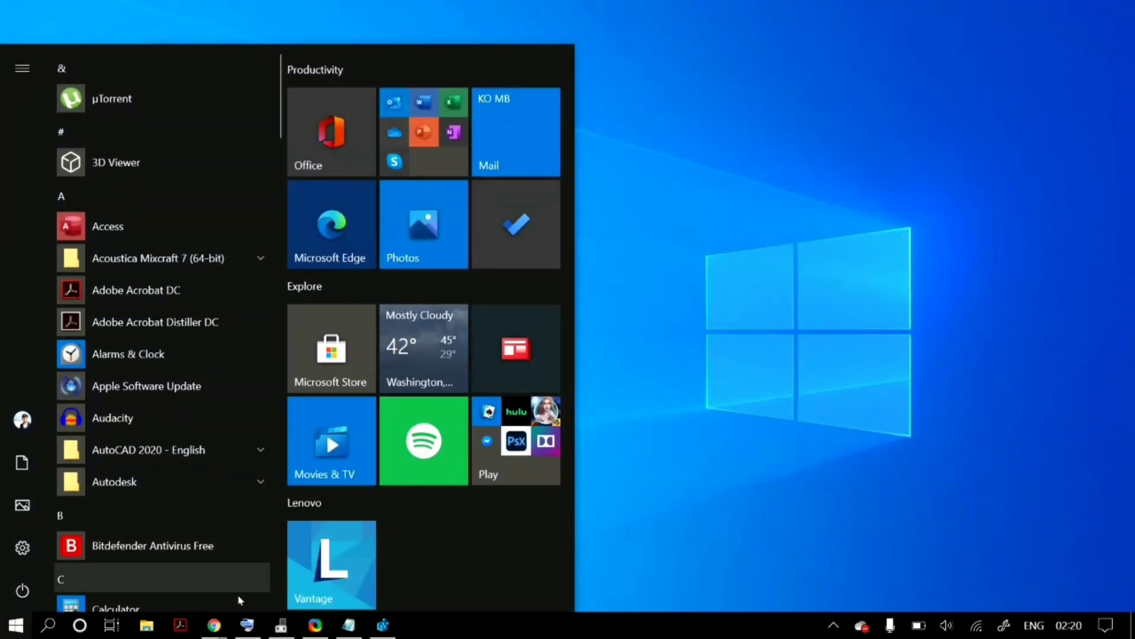
key(ctrl+super+o)
click(48, 625)
click(485, 401)
click(320, 441)
click(373, 454)
click(263, 171)
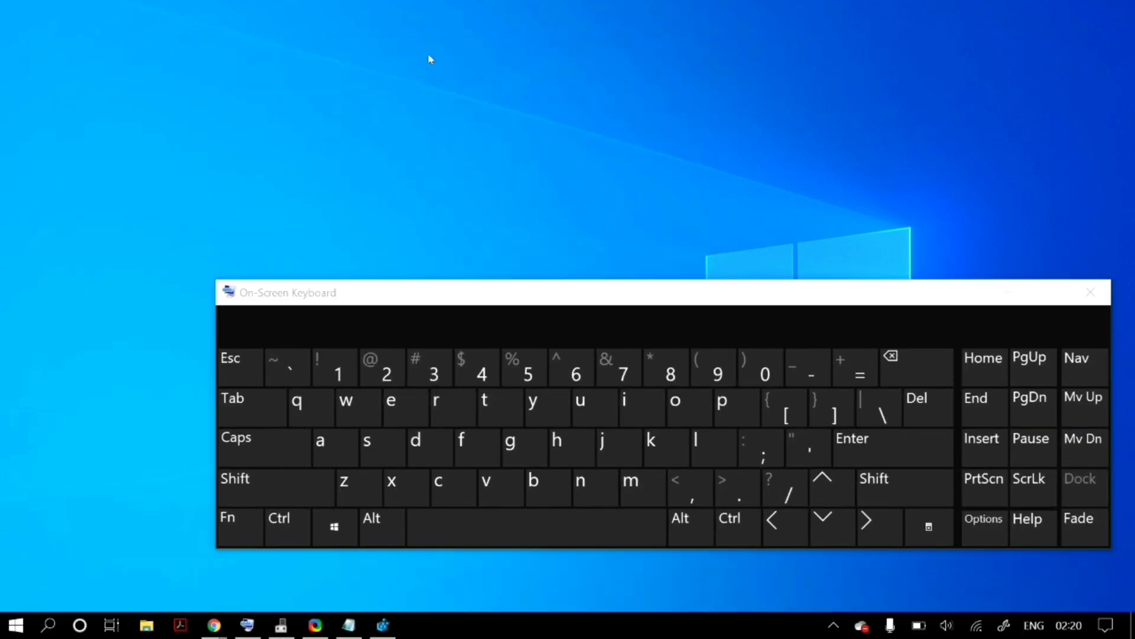
click(1008, 292)
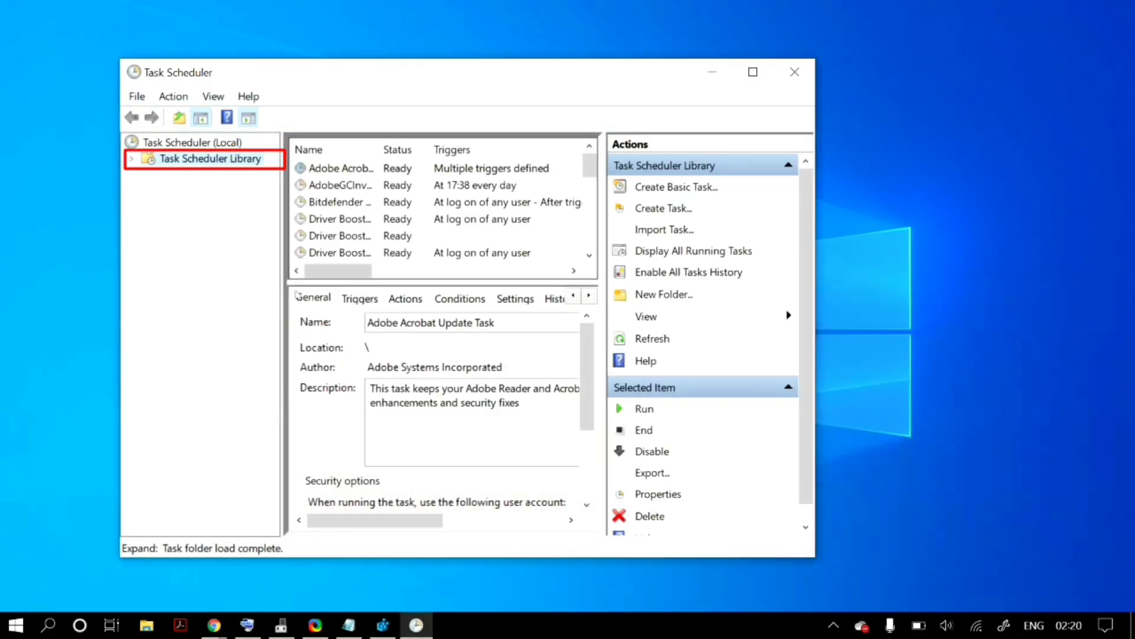
Expand Task Scheduler Library > Microsoft > Windows > TextServicesFramework in the folder tree.
double_click(210, 159)
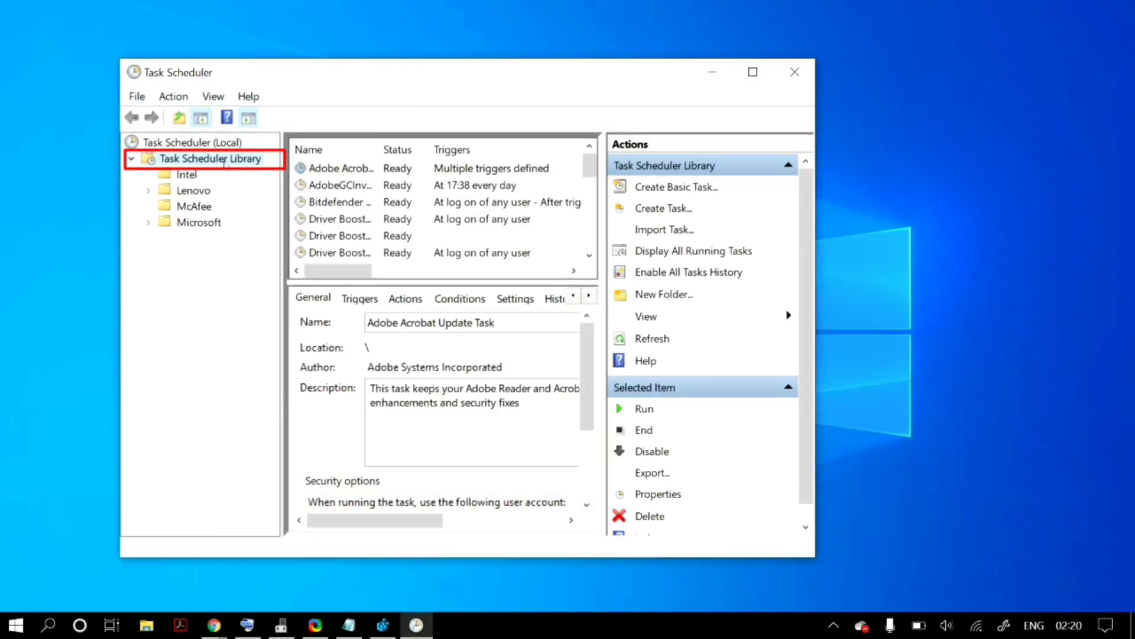
double_click(208, 223)
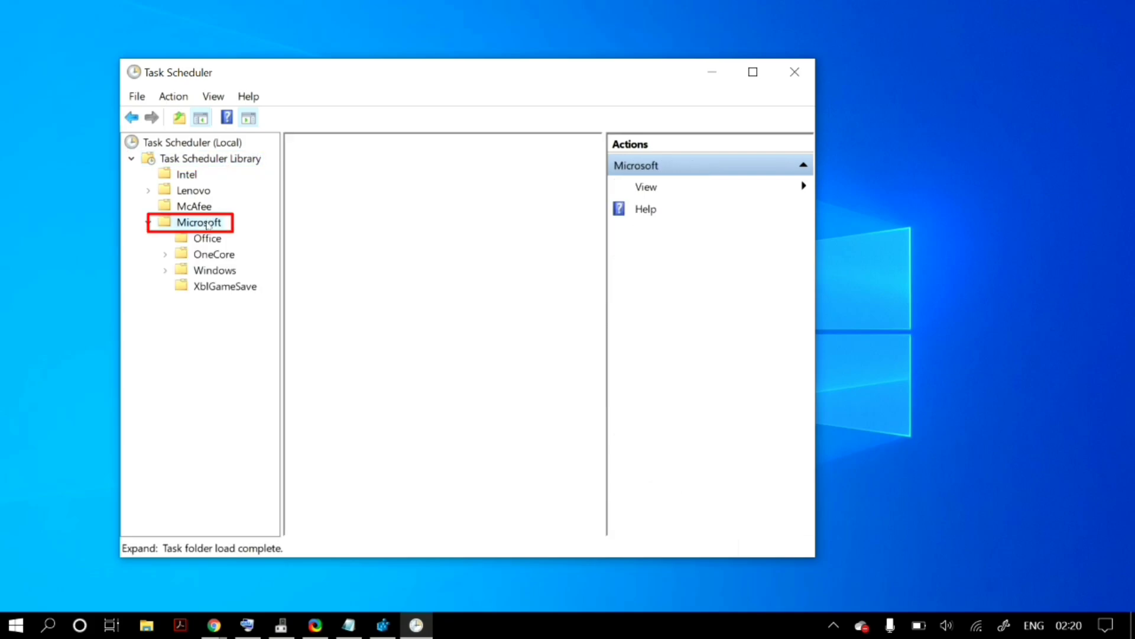
double_click(208, 270)
scroll(257, 427, down, 20)
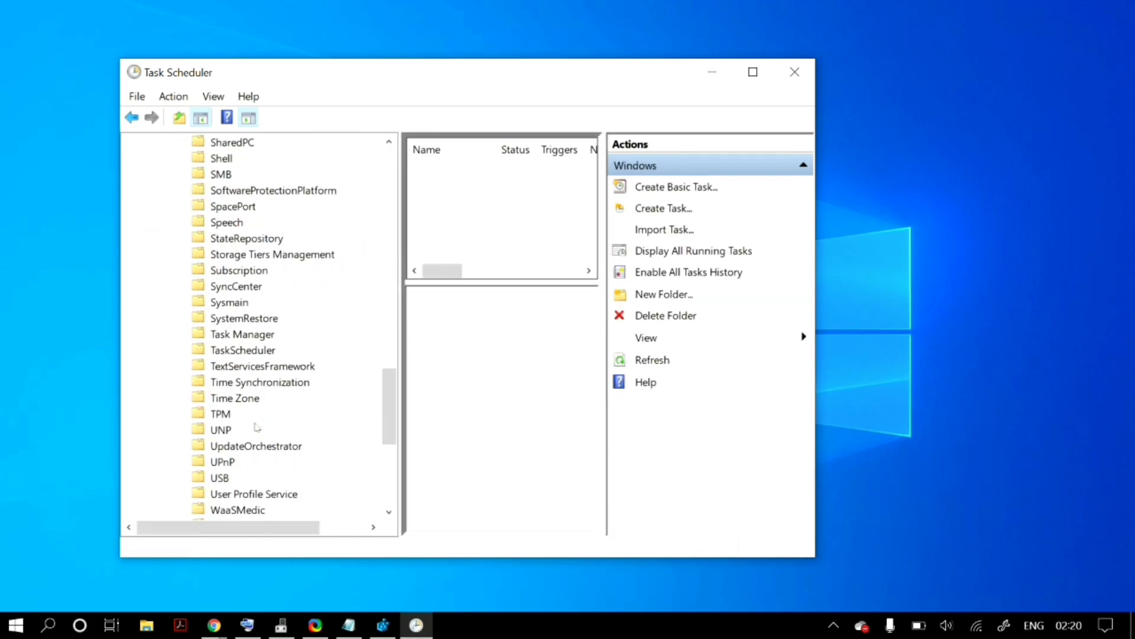
double_click(251, 366)
drag(402, 332, 210, 314)
Run the MsCtfMonitor task and close Task Scheduler.
click(366, 172)
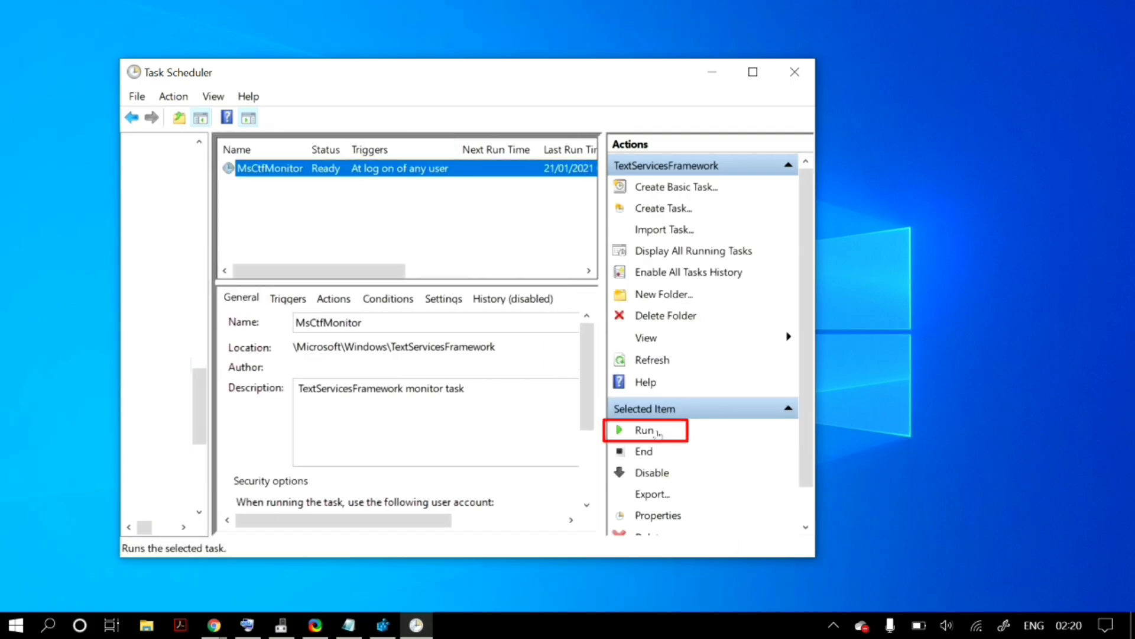
scroll(655, 414, down, 1)
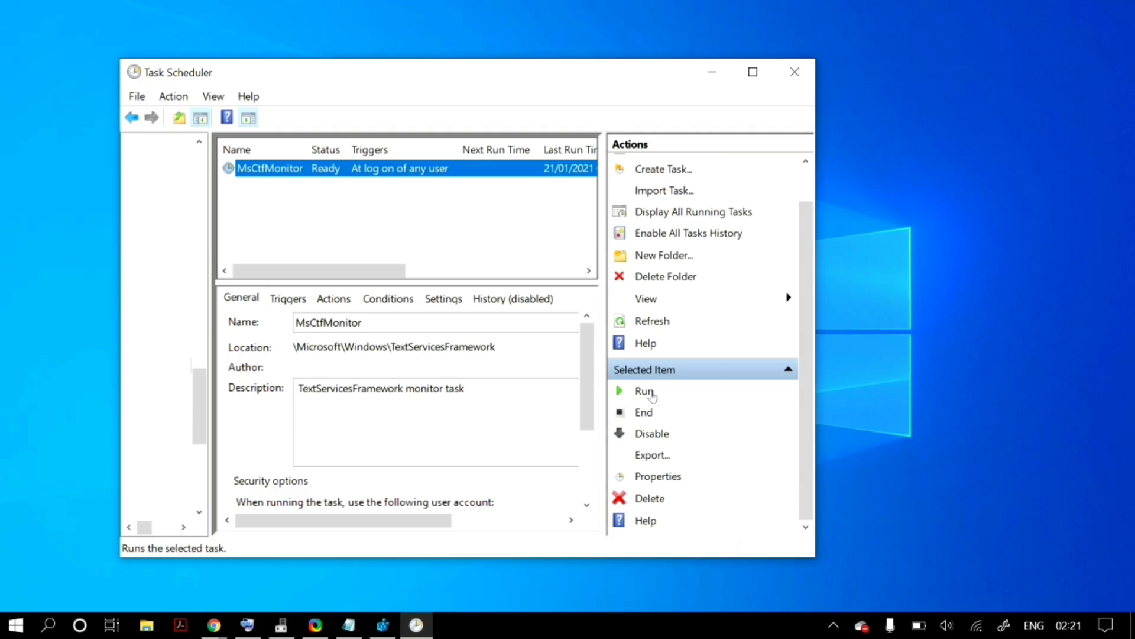
click(532, 199)
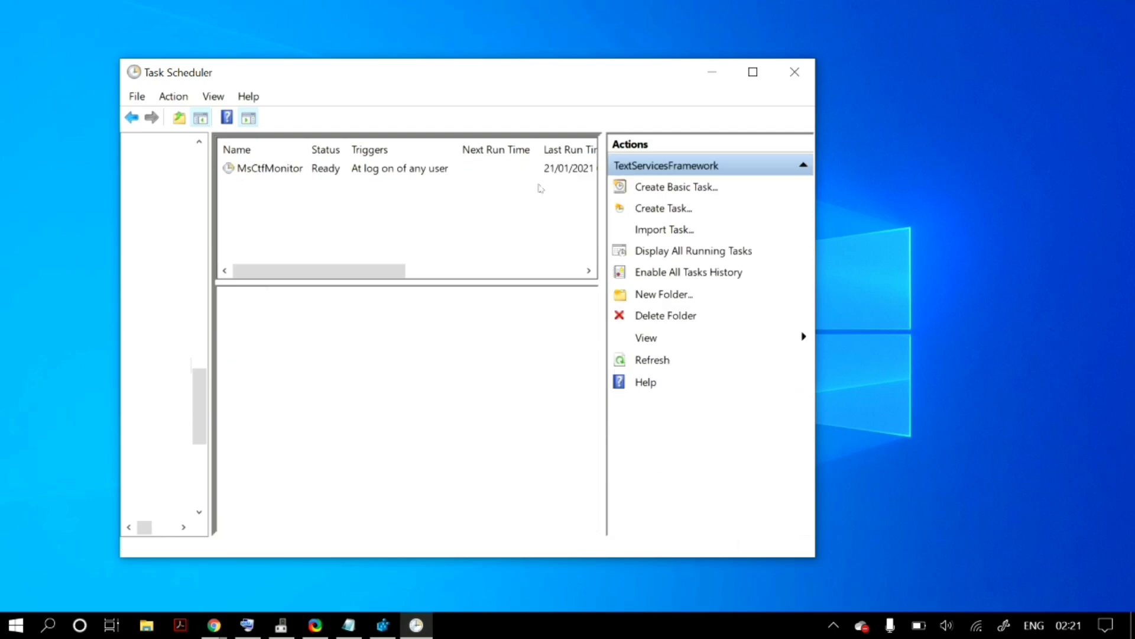
click(795, 72)
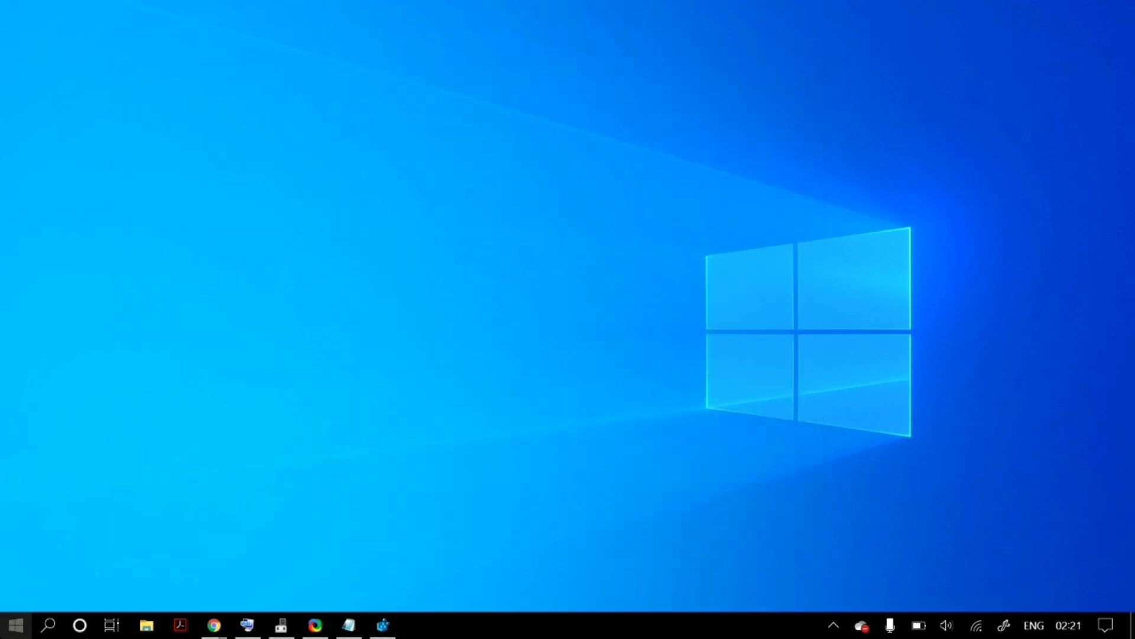
Open Run from Start search and launch C:Windows/system32/ctfmon.exe.
click(16, 625)
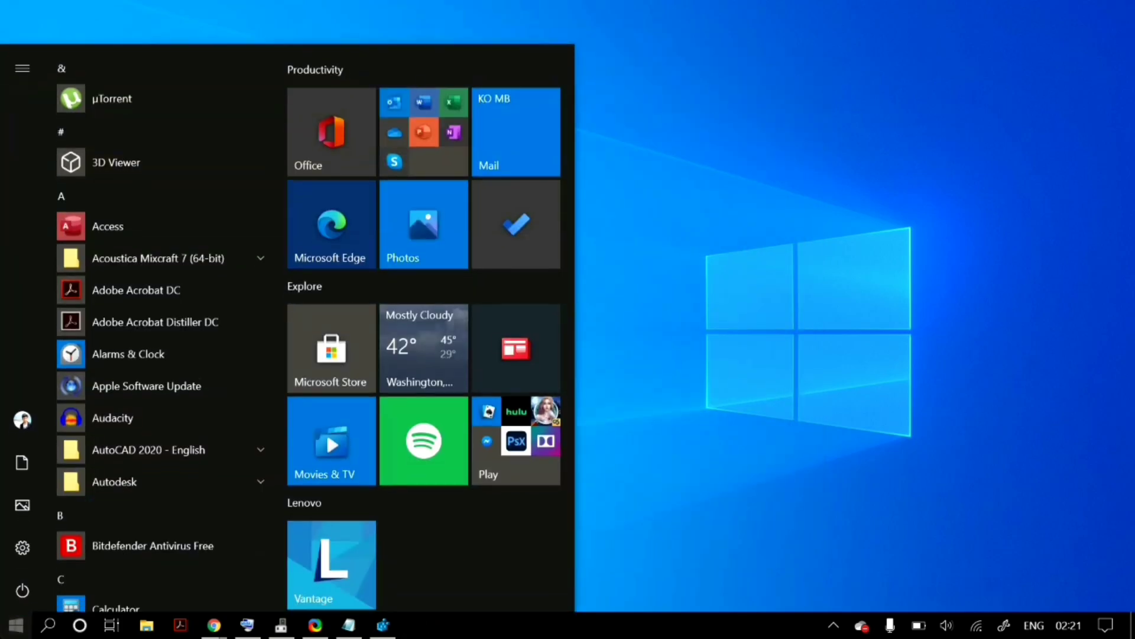
text(run)
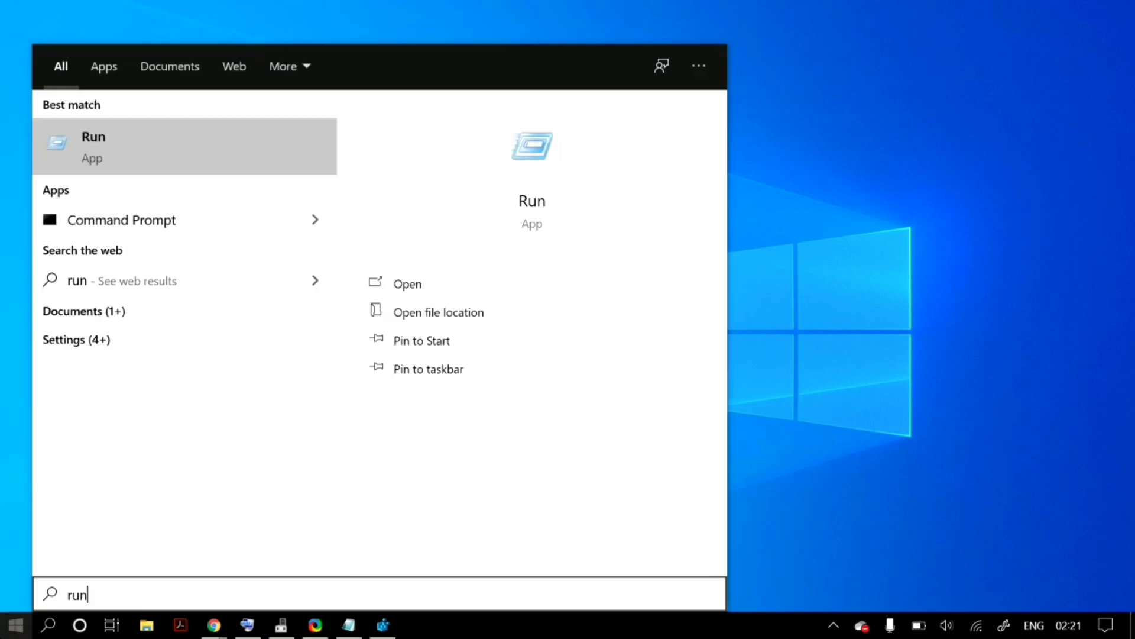
key(Return)
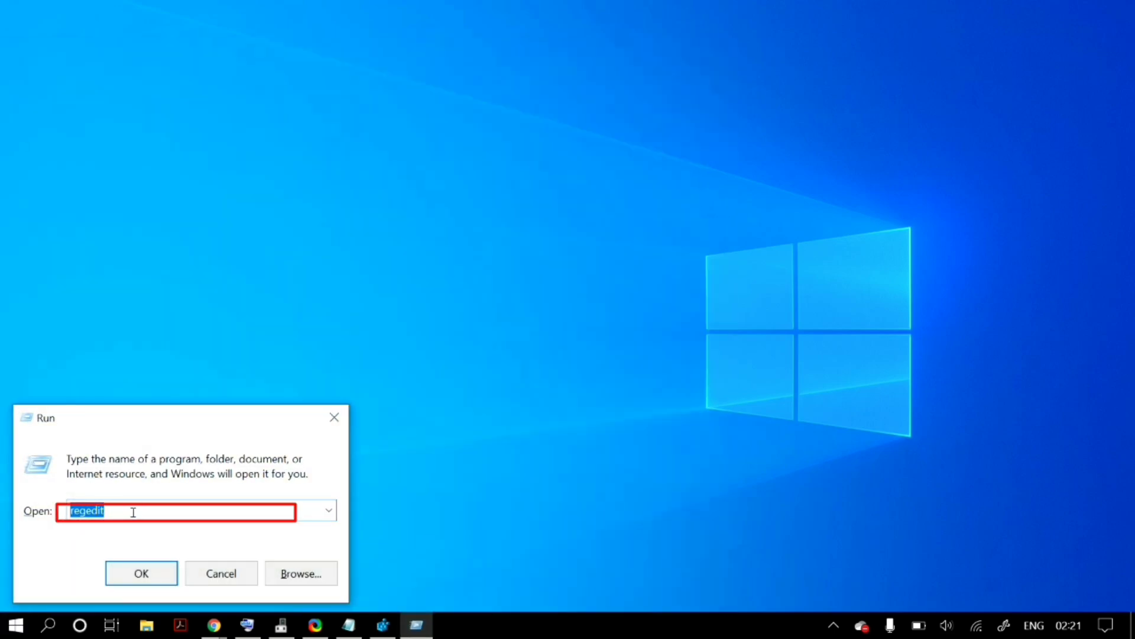
text(C:Windows/system32/ctfmon.exe)
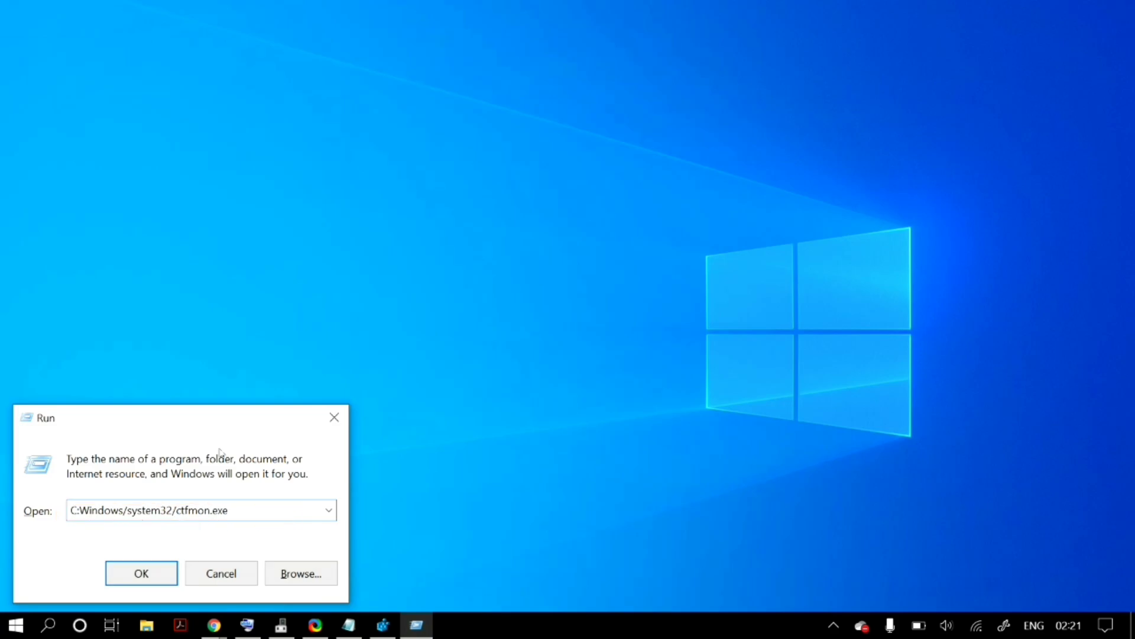
click(142, 574)
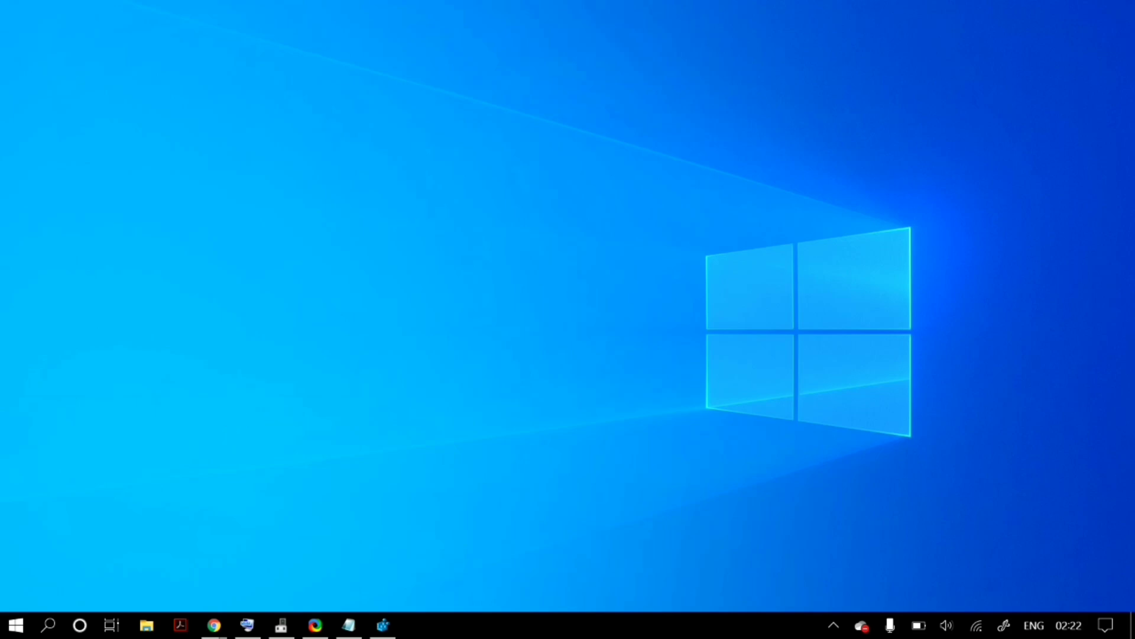
Open Task Manager from the taskbar, end the Cortana process, then close Task Manager.
right_click(524, 625)
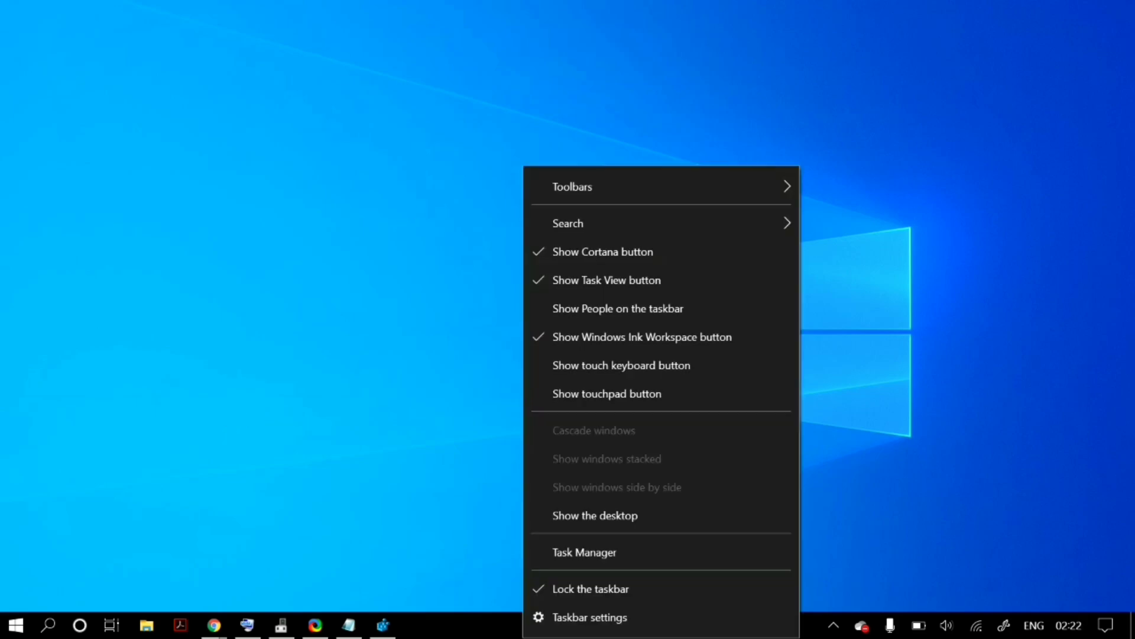
click(622, 558)
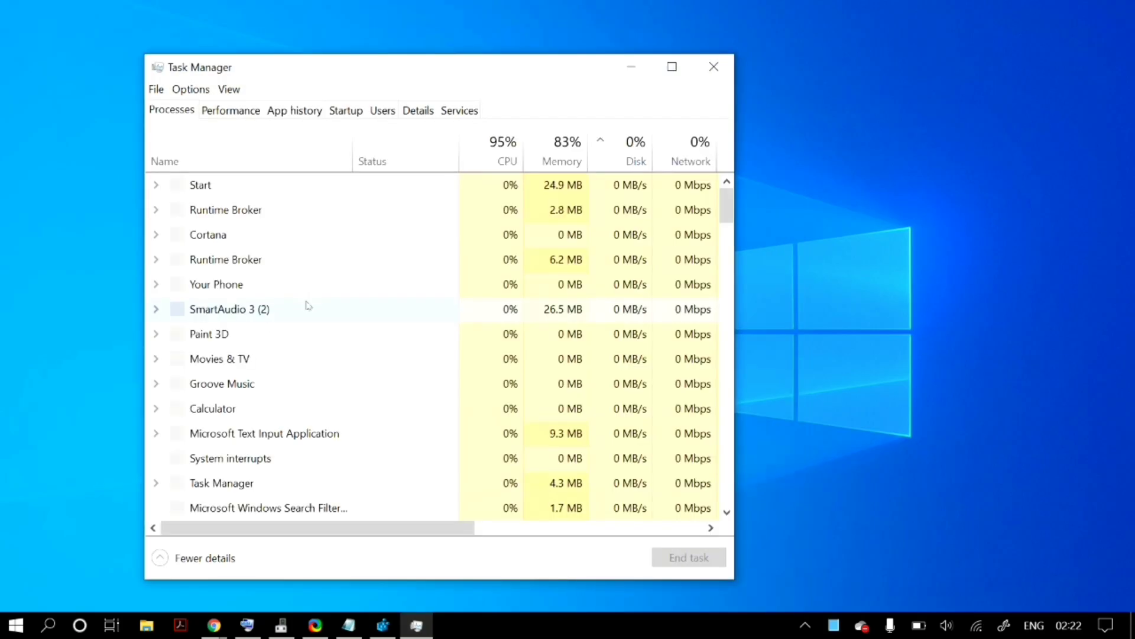
scroll(308, 305, down, 15)
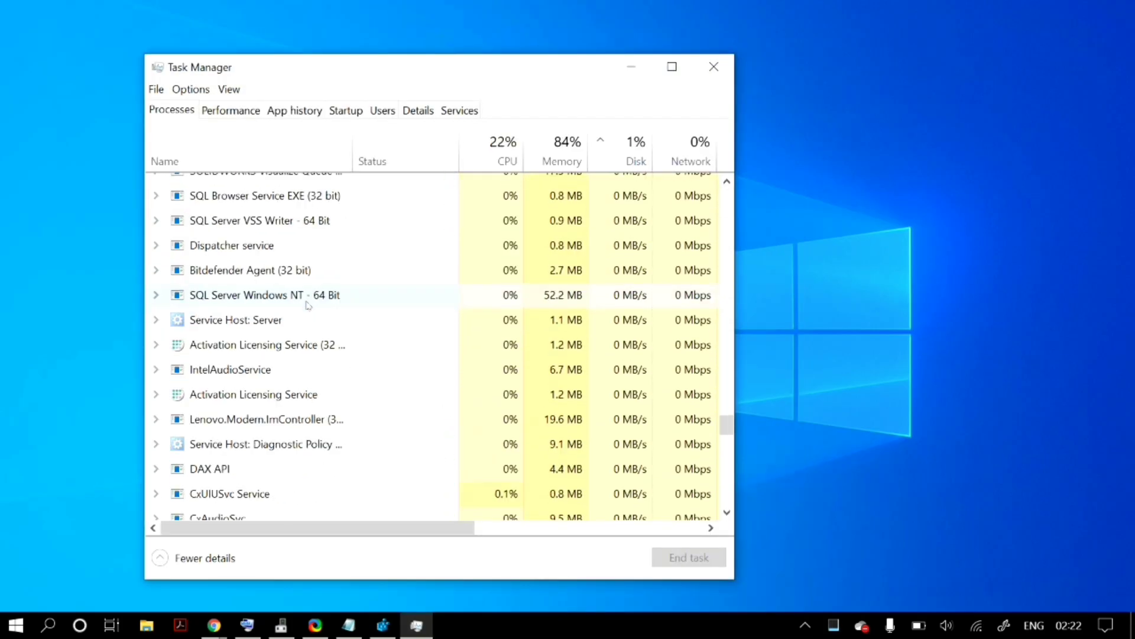
scroll(325, 294, up, 6)
click(324, 249)
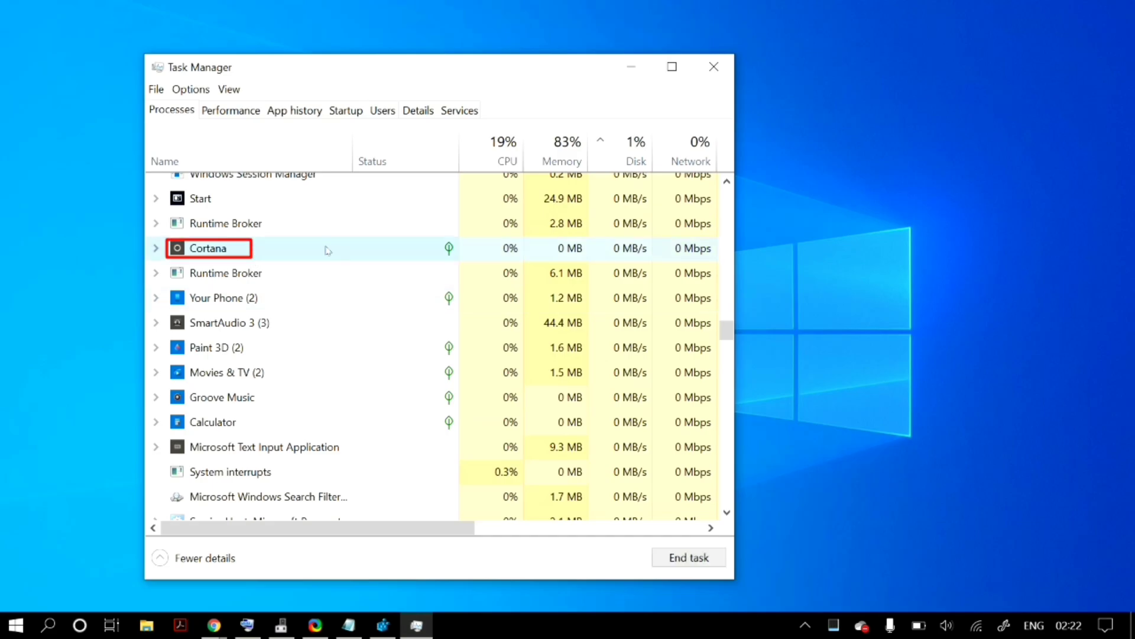
click(682, 563)
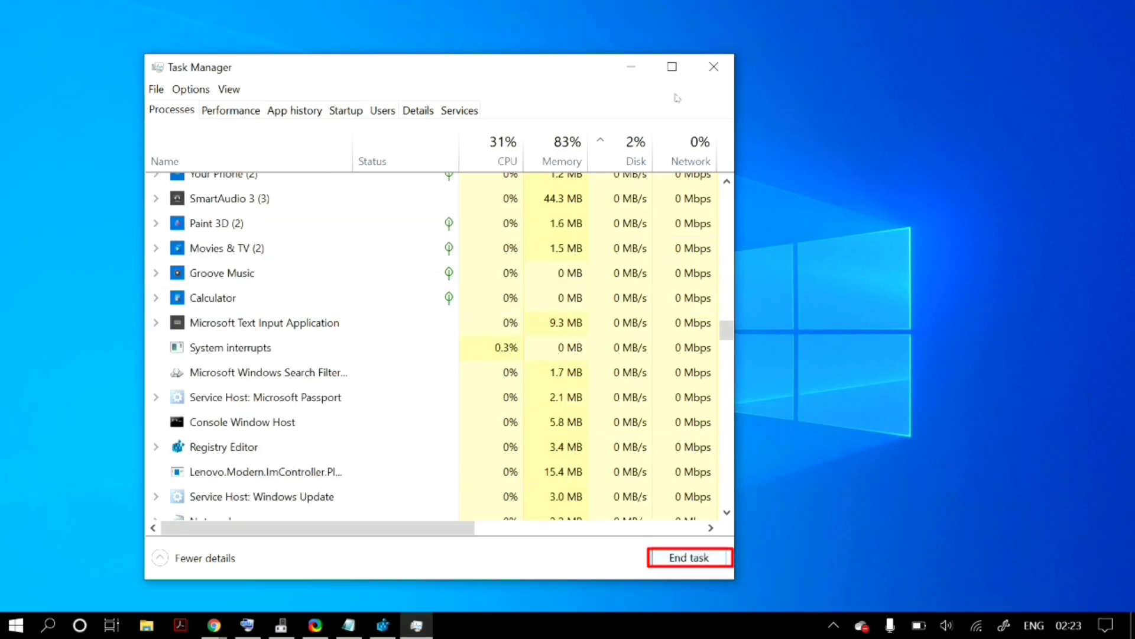
click(729, 72)
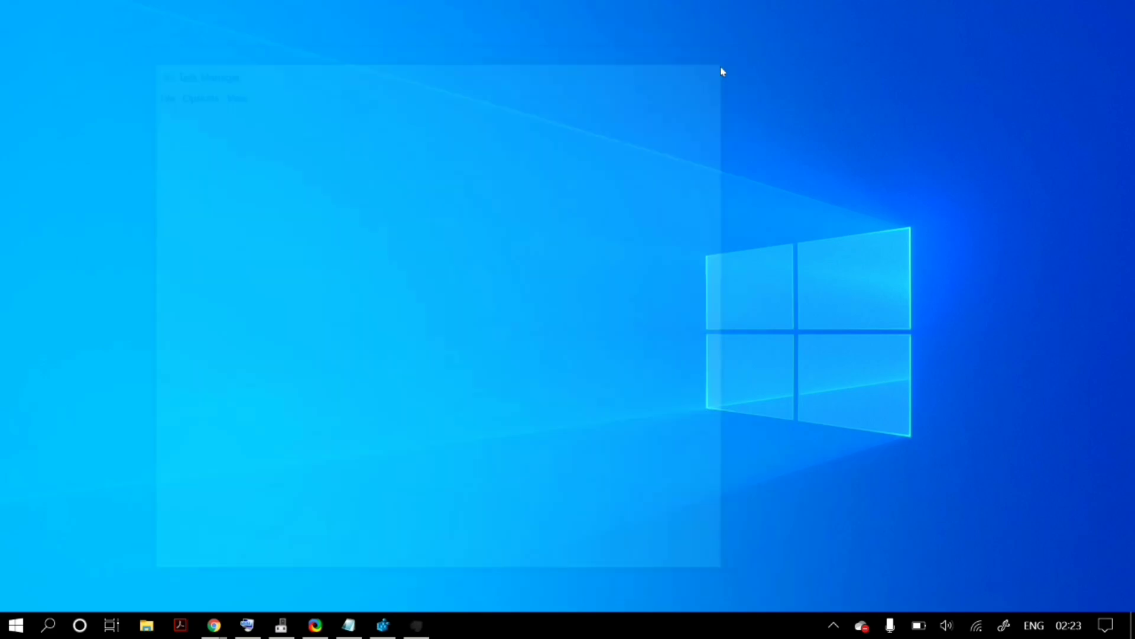
Open Windows Settings and search 'fix key' using the On-Screen Keyboard.
click(16, 625)
mouse_move(20, 544)
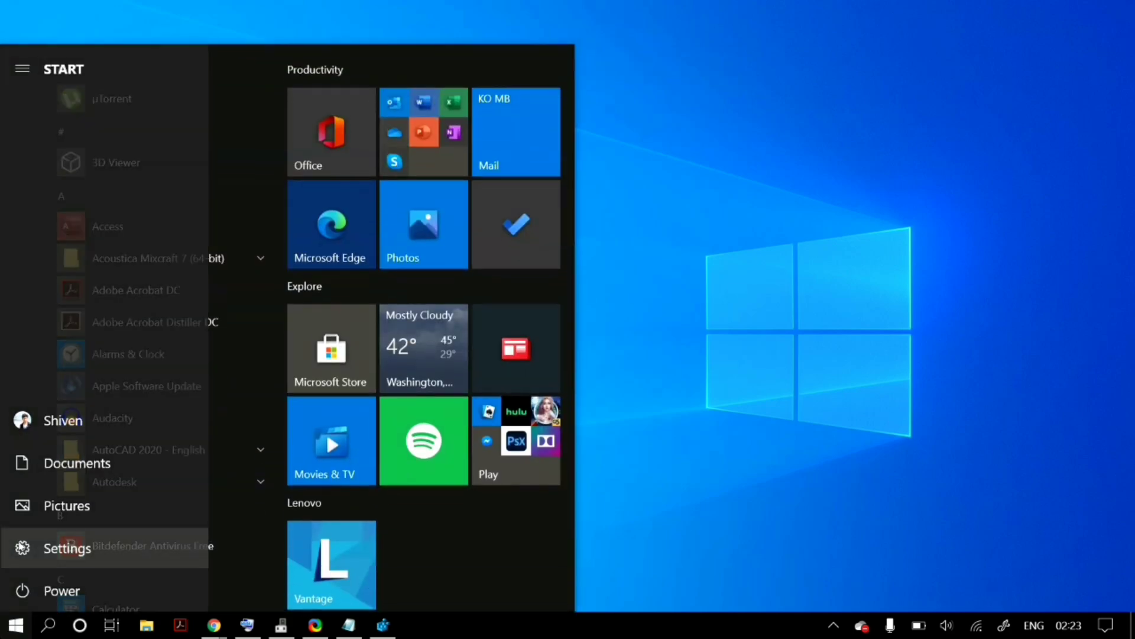
click(126, 552)
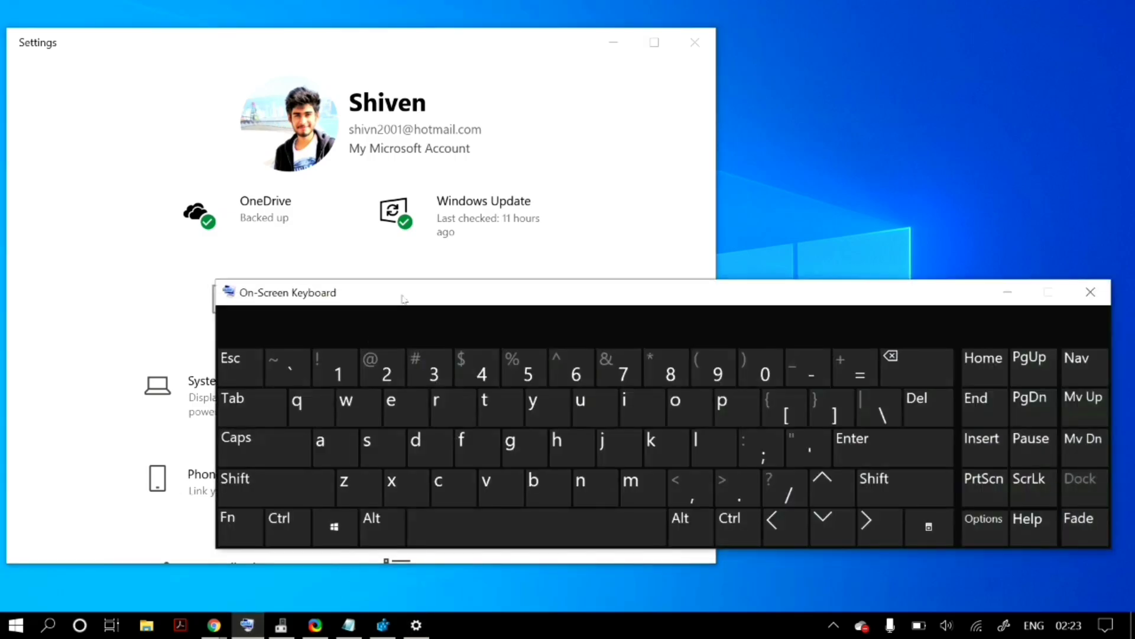
drag(402, 299, 444, 225)
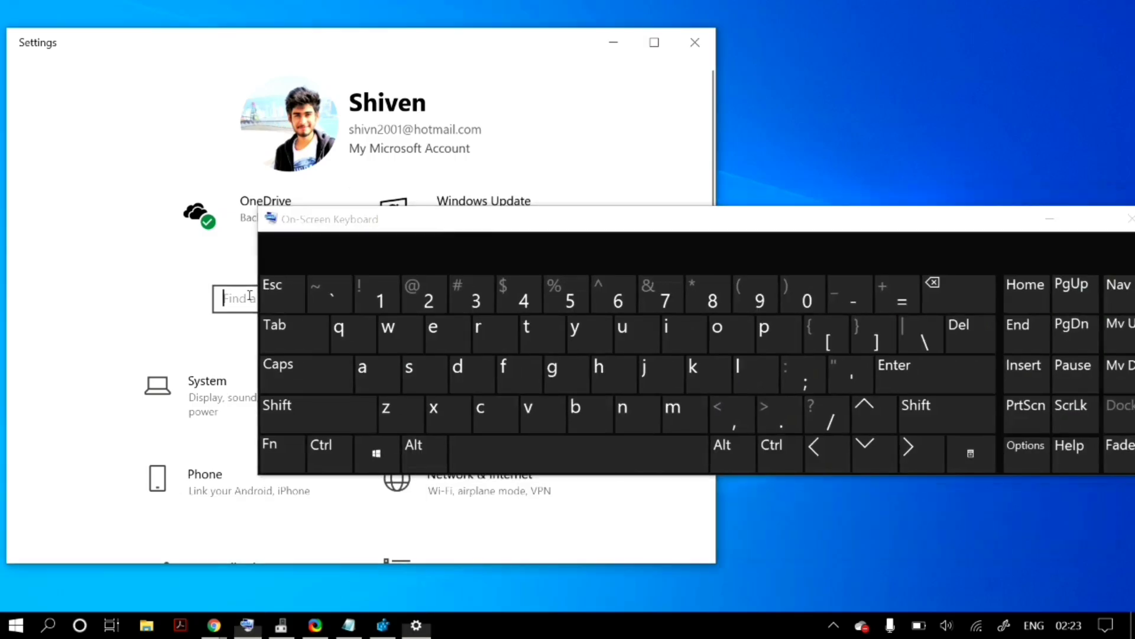
click(503, 367)
click(666, 327)
click(434, 408)
click(693, 368)
click(433, 329)
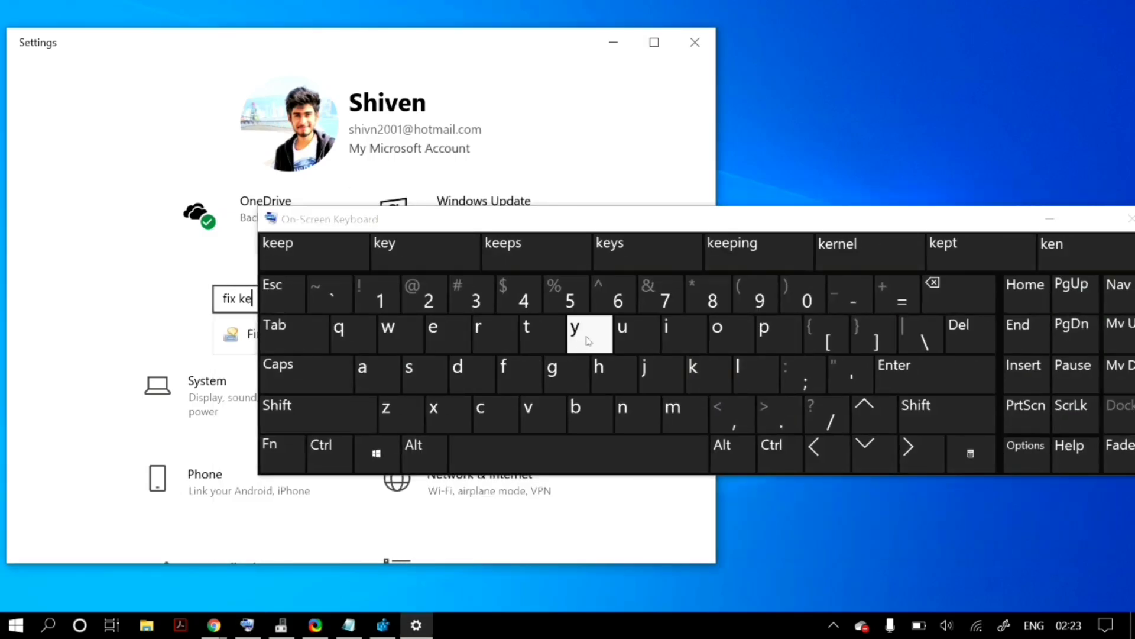
click(575, 329)
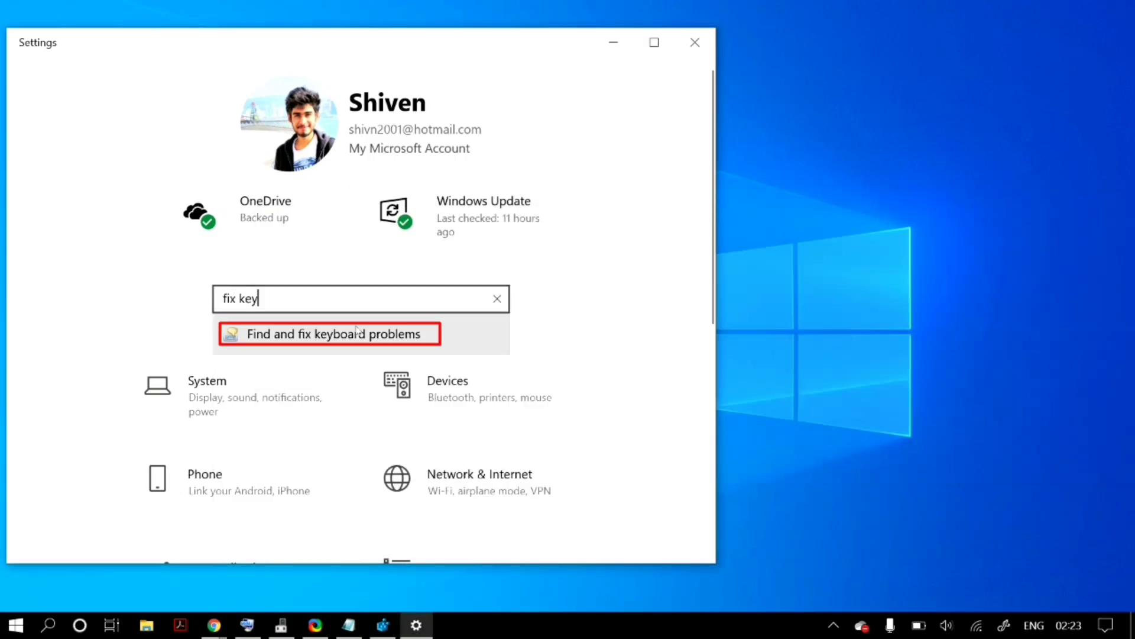
Run the Find and fix keyboard problems troubleshooter, close it, and minimize Settings.
click(457, 346)
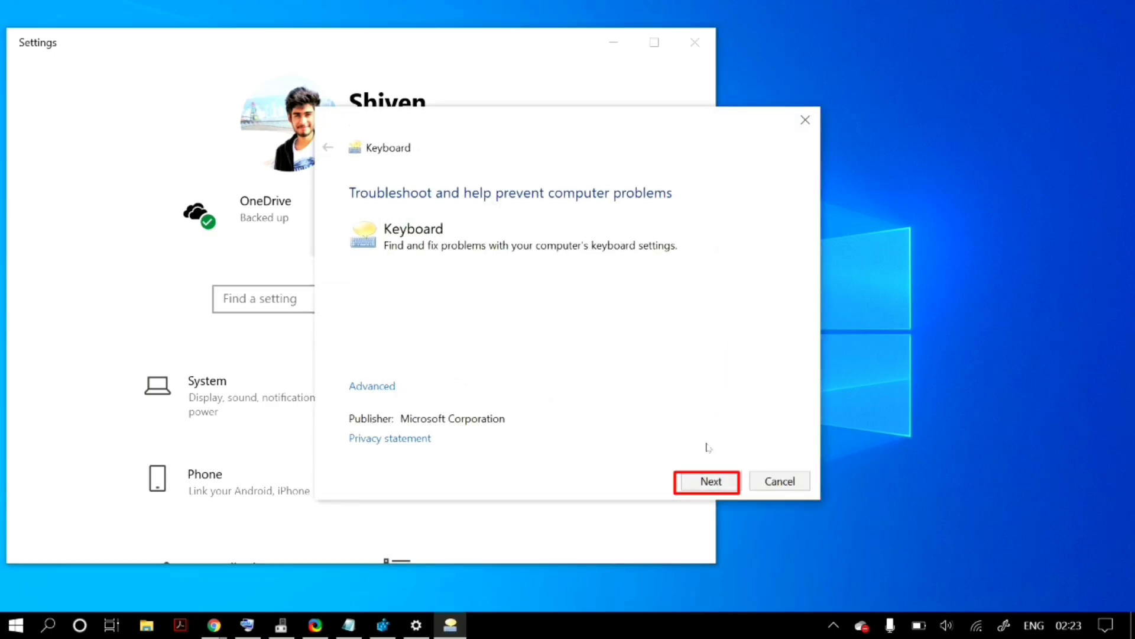
click(712, 481)
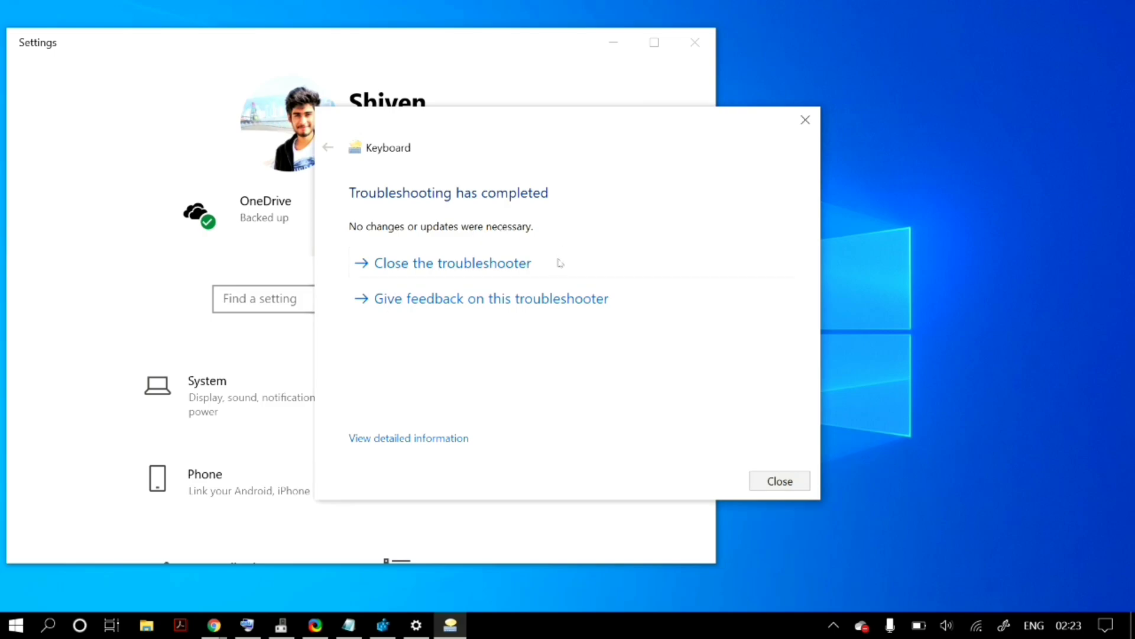
click(560, 262)
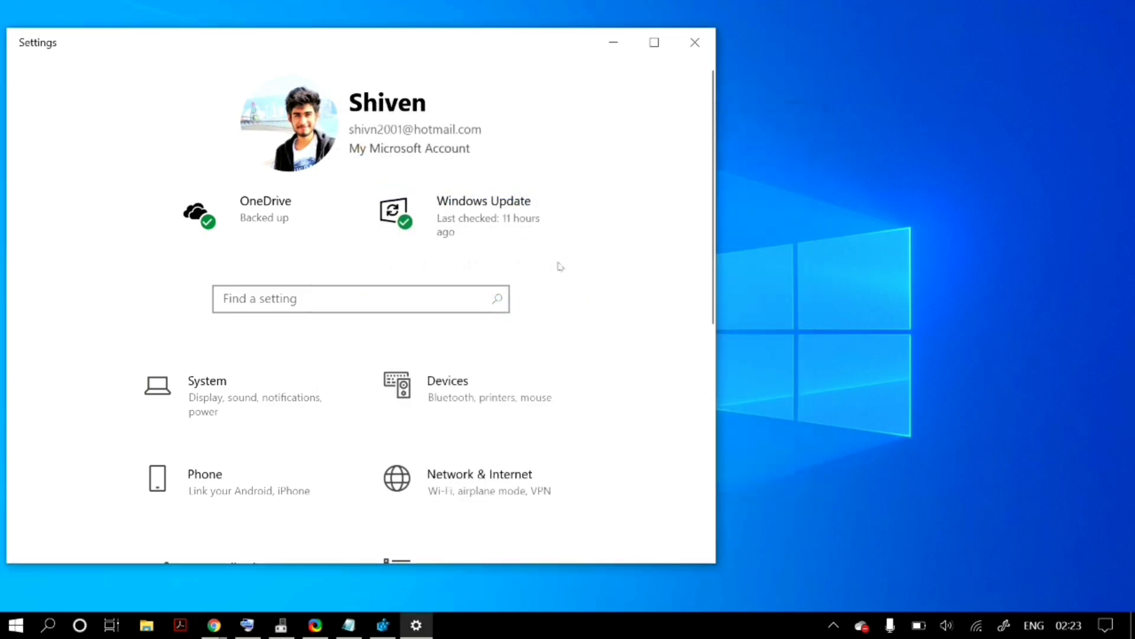
click(612, 41)
key(super)
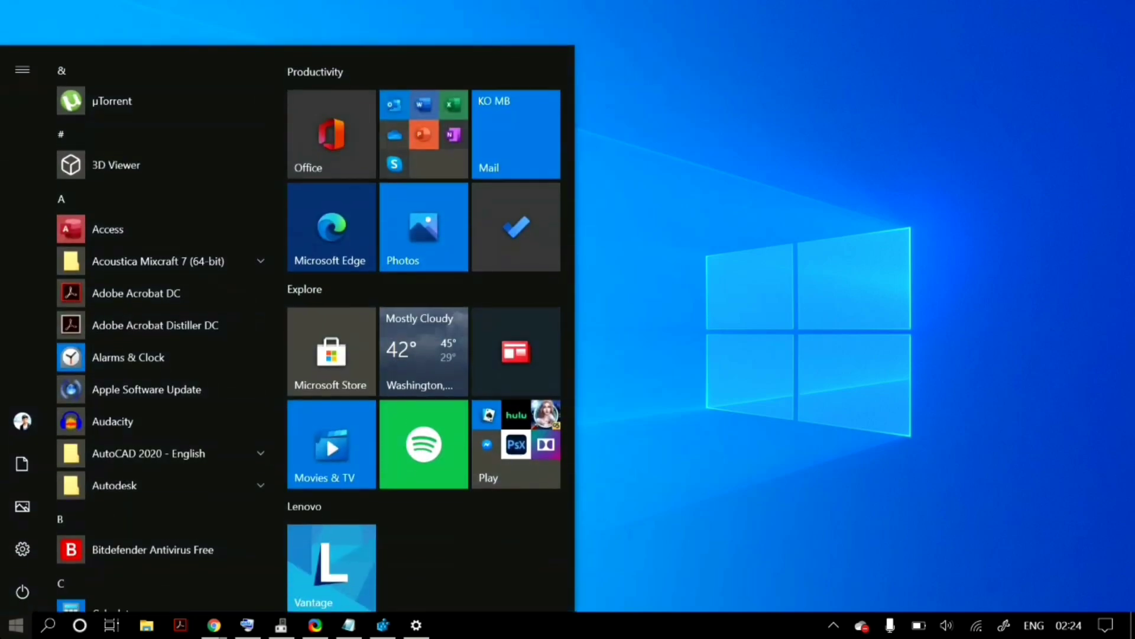
In Control Panel's power options, unlock the shutdown settings and uncheck Turn on fast startup.
text(contr)
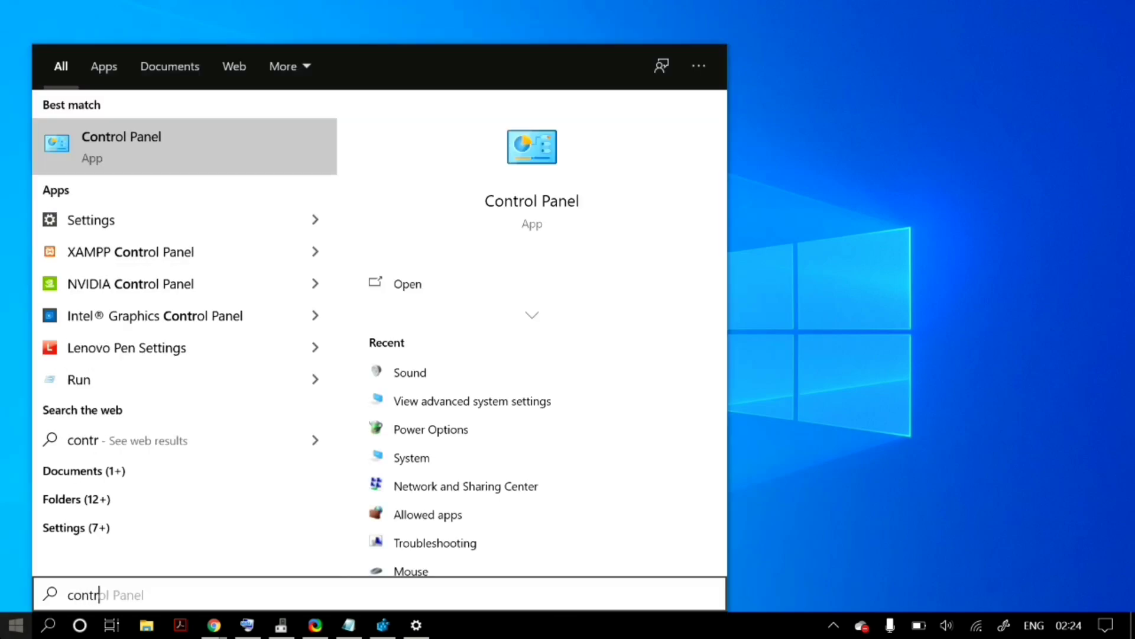
key(Return)
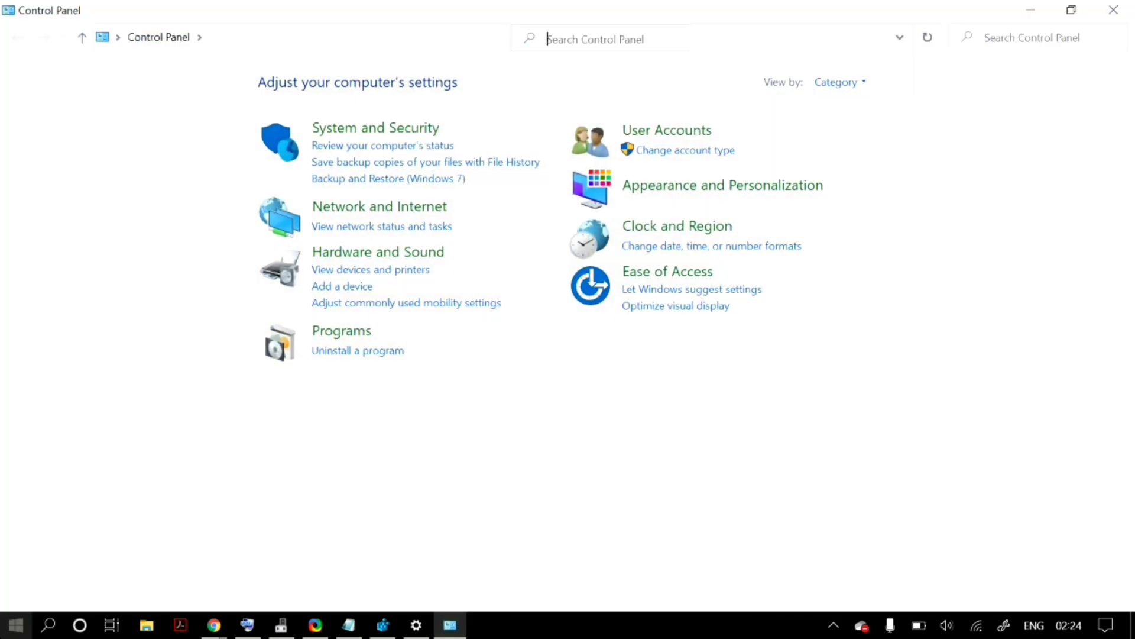
text(power options)
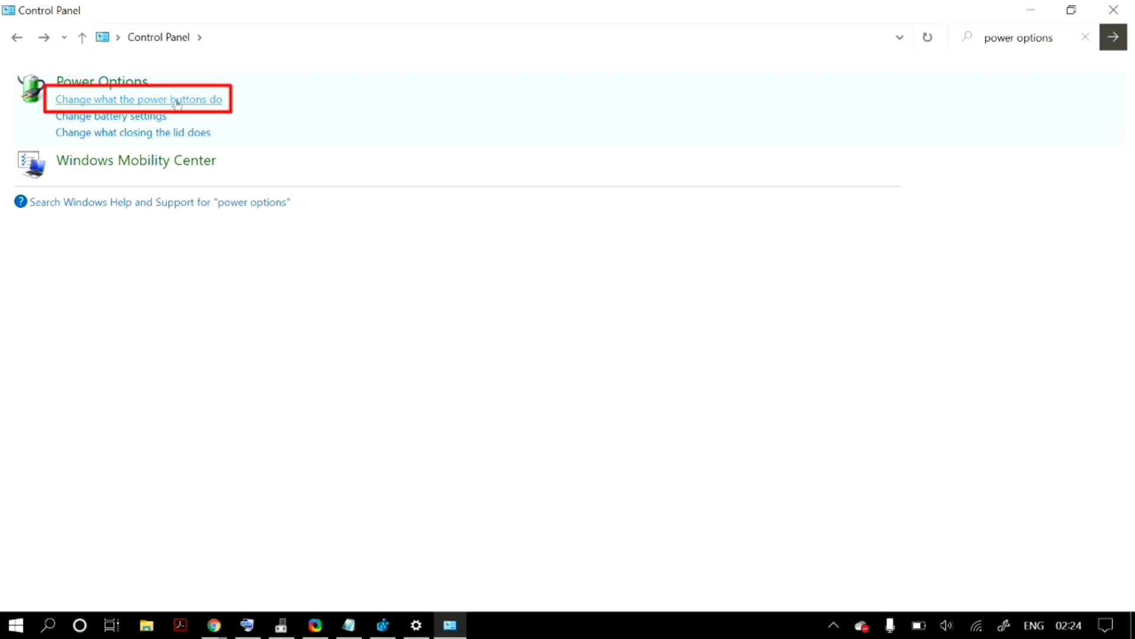
click(217, 101)
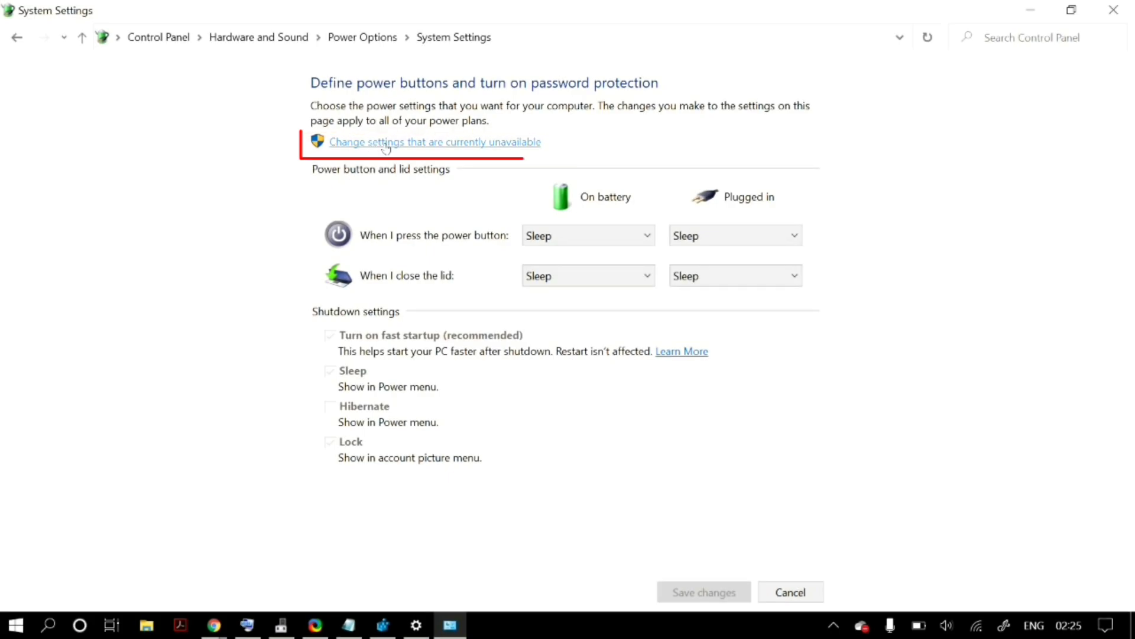
click(514, 144)
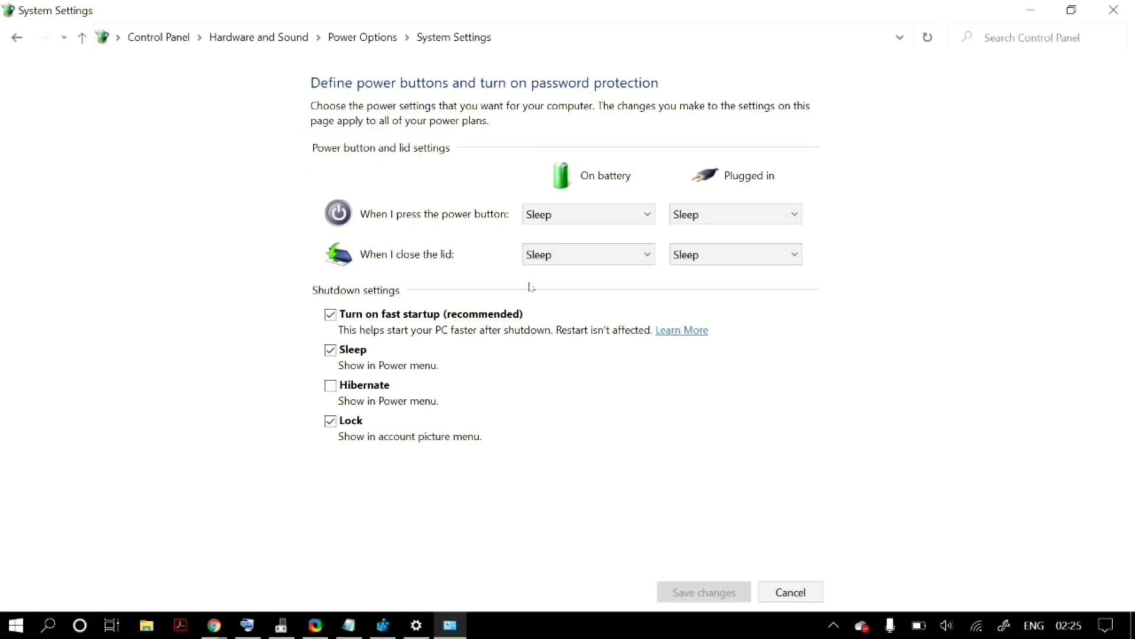
click(330, 315)
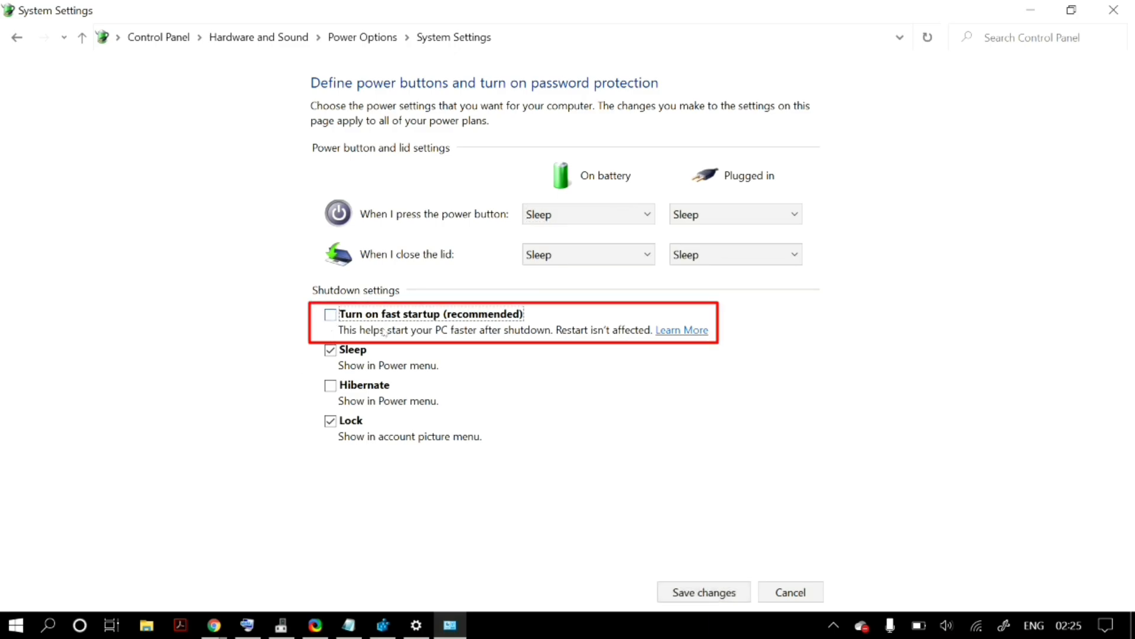